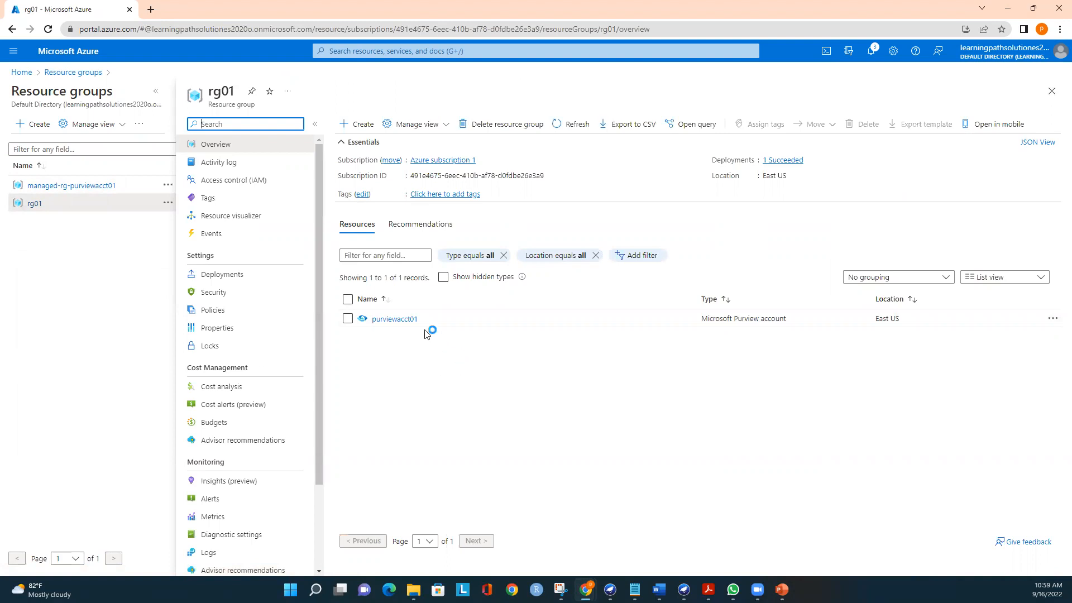
# Open the purviewacct01 account from resource group rg01 and launch its Microsoft Purview Governance Portal
pyautogui.click(402, 323)
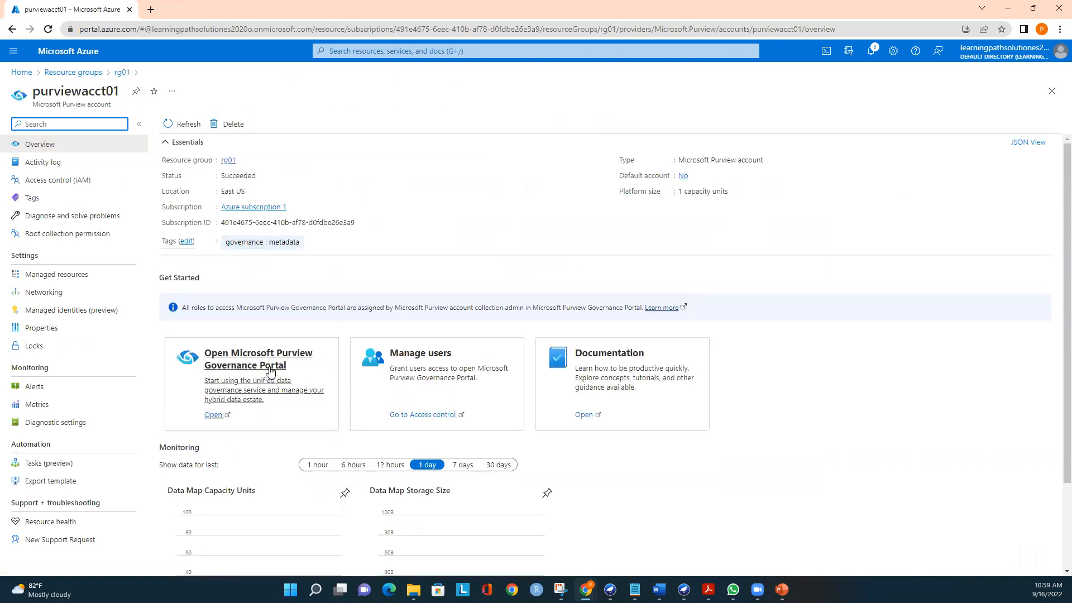
pyautogui.click(271, 371)
# Return to the Azure home page and open the recent resource purviewacct01 in a separate browser tab placed beside it
pyautogui.click(79, 16)
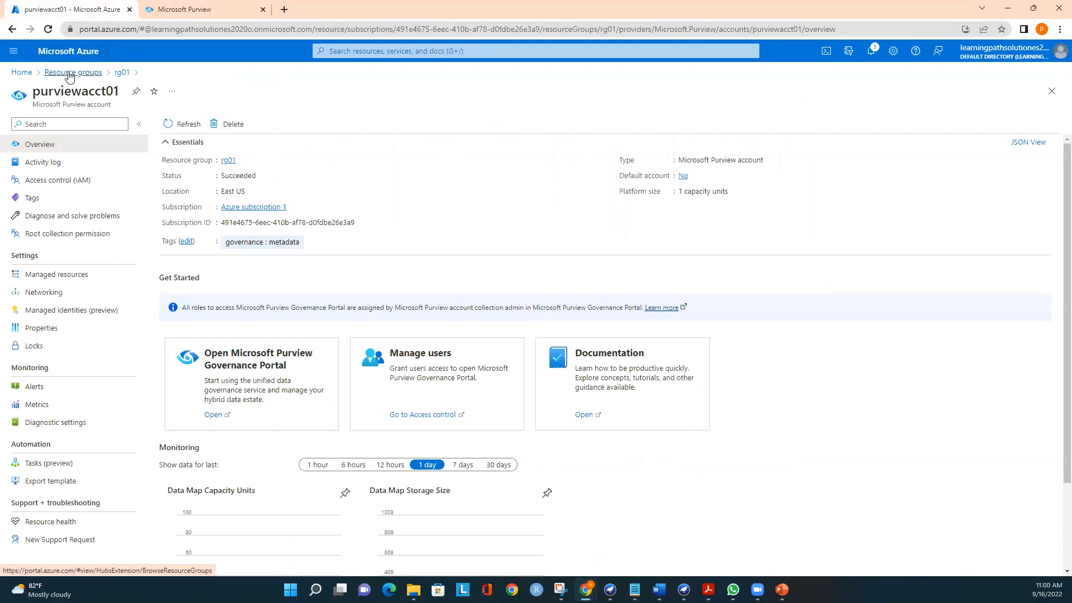
pyautogui.rightClick(24, 76)
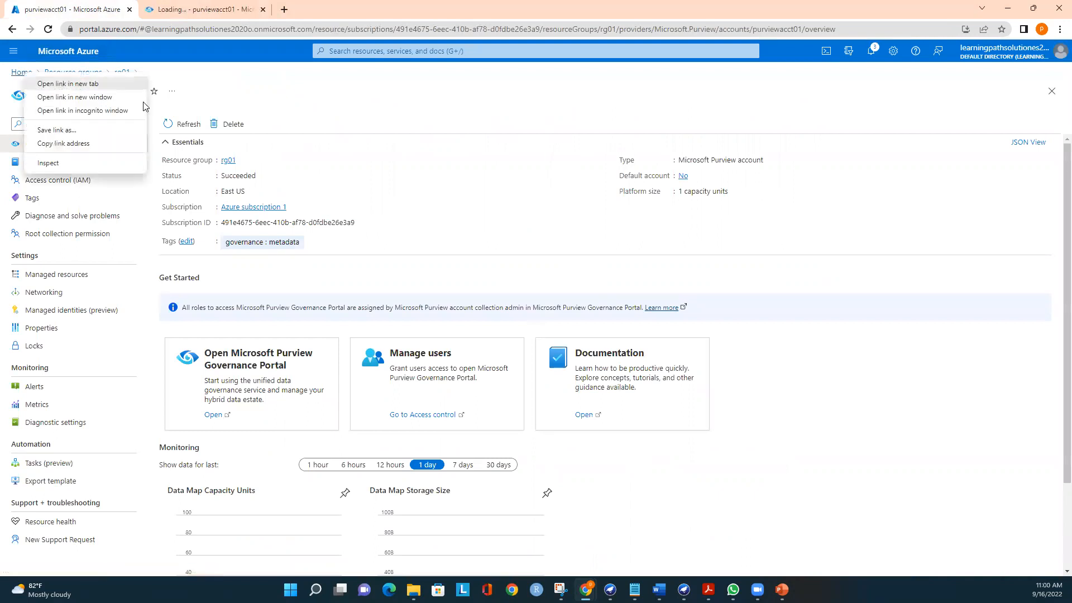
pyautogui.click(420, 124)
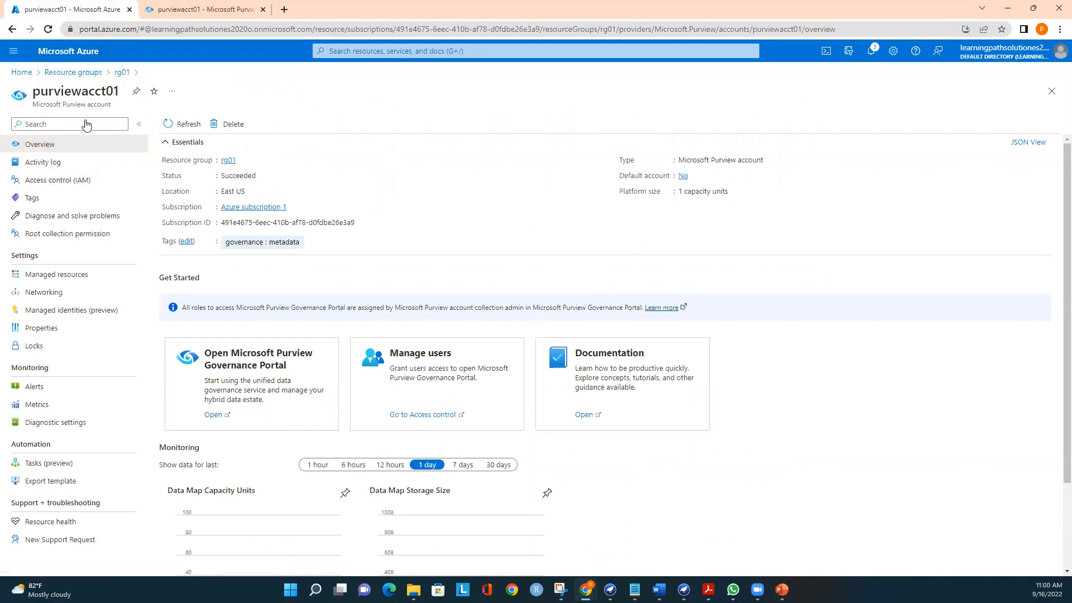
pyautogui.click(22, 73)
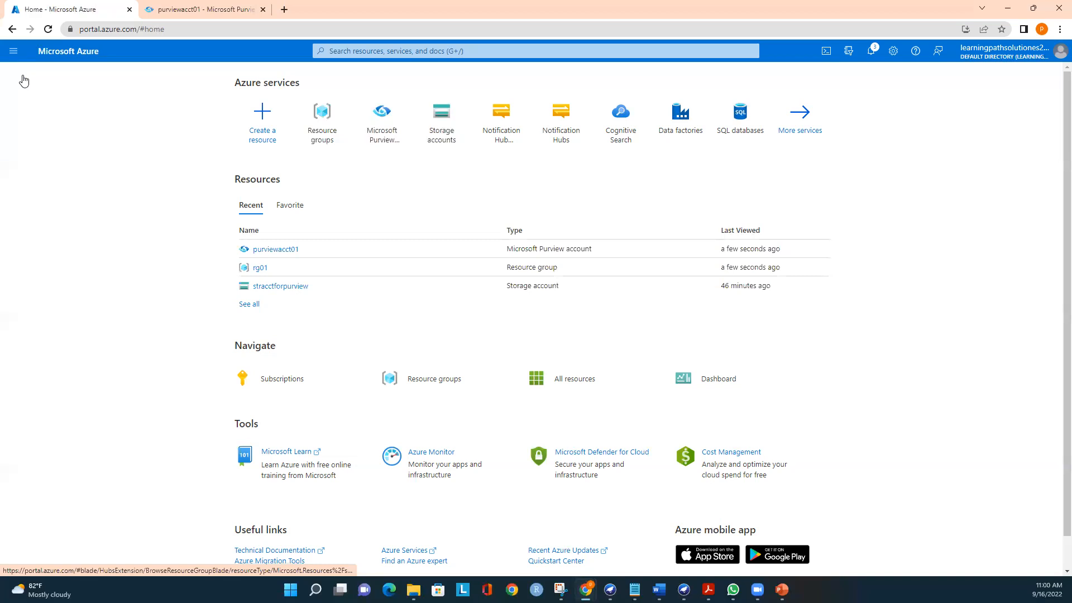
pyautogui.rightClick(287, 250)
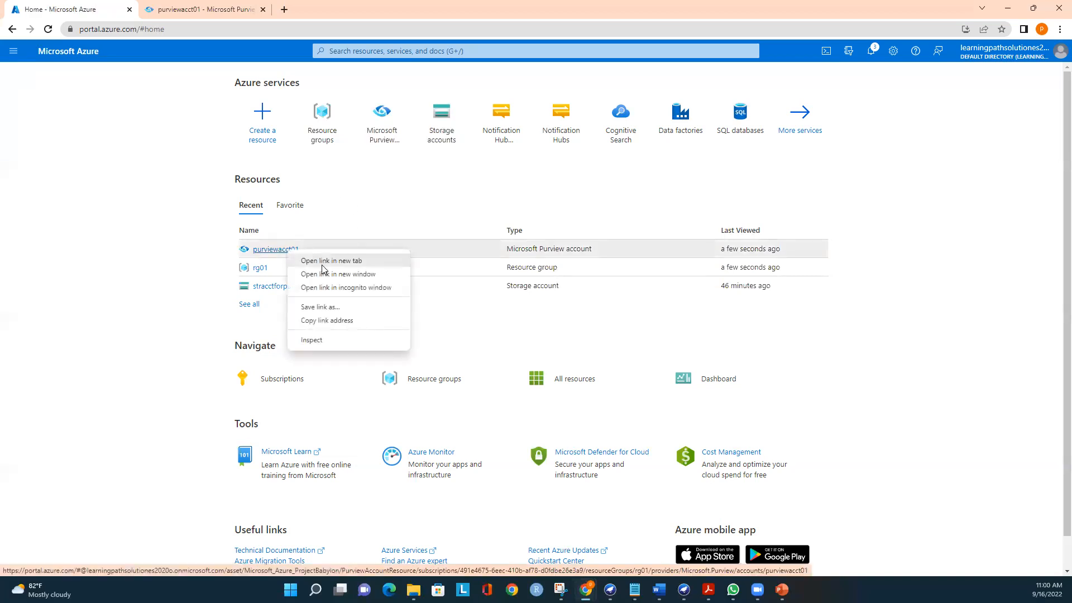
pyautogui.click(322, 262)
pyautogui.moveTo(346, 11); pyautogui.dragTo(211, 15)
pyautogui.click(86, 6)
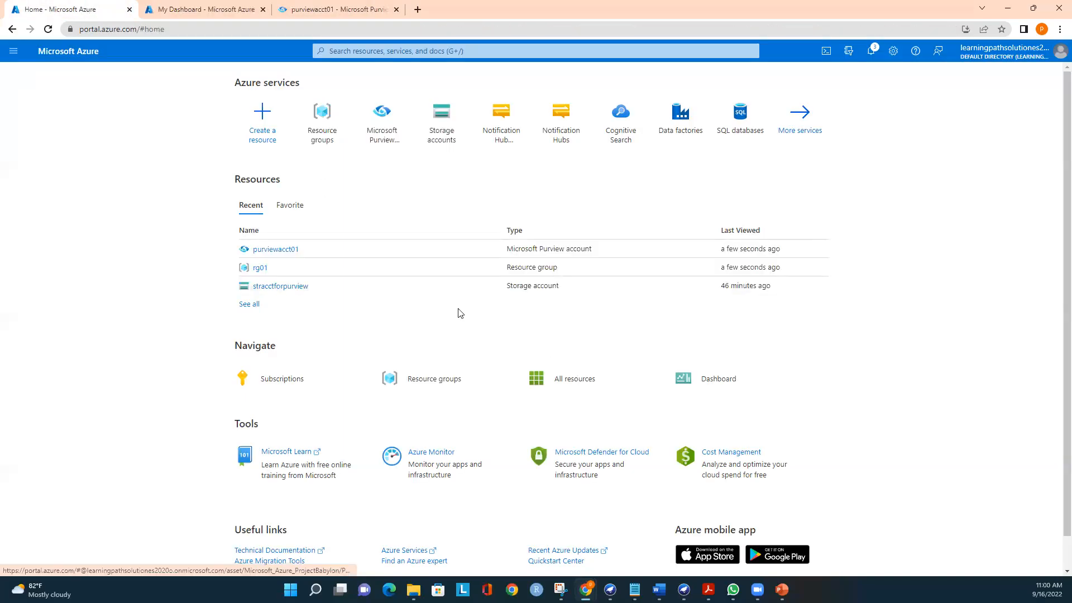
# Start a new storage account in resource group rg01 and name it stracctforpurview01
pyautogui.click(445, 134)
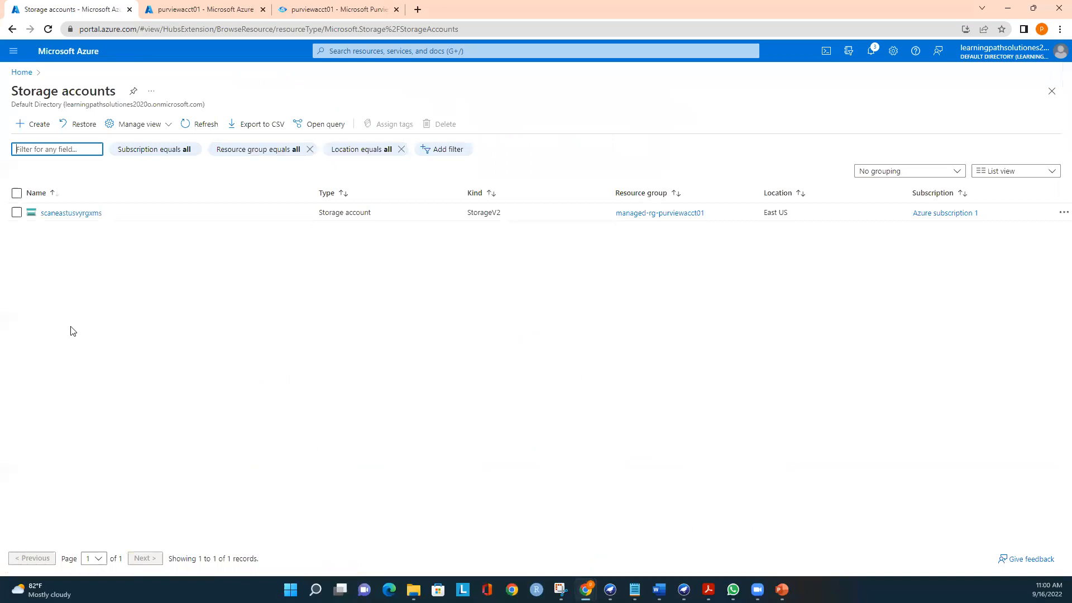
pyautogui.click(40, 125)
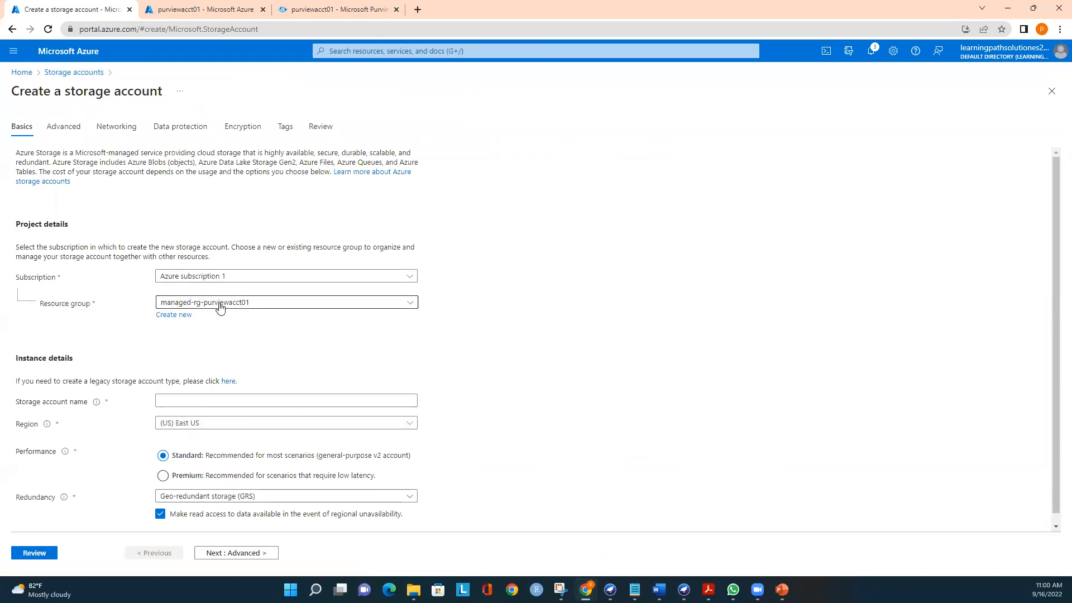
pyautogui.click(254, 306)
pyautogui.click(168, 359)
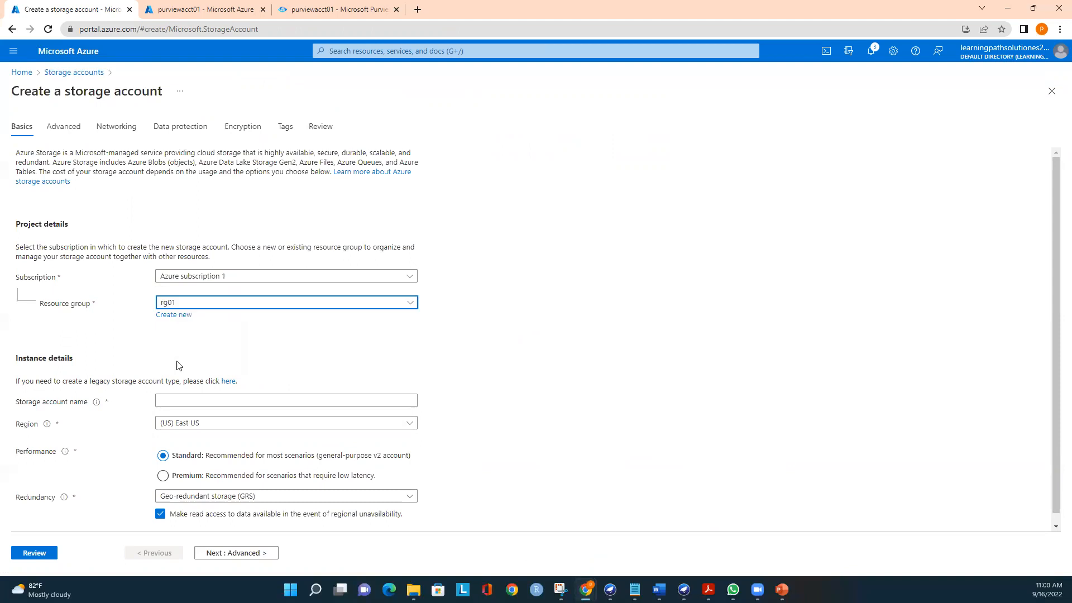
pyautogui.click(175, 400)
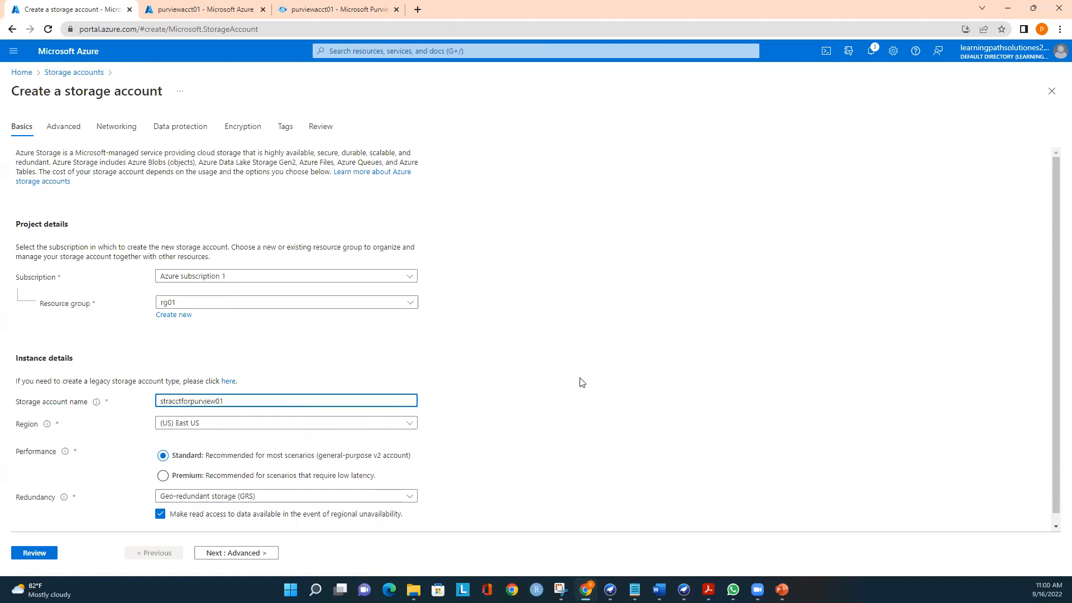
pyautogui.scroll(-1, 517, 392)
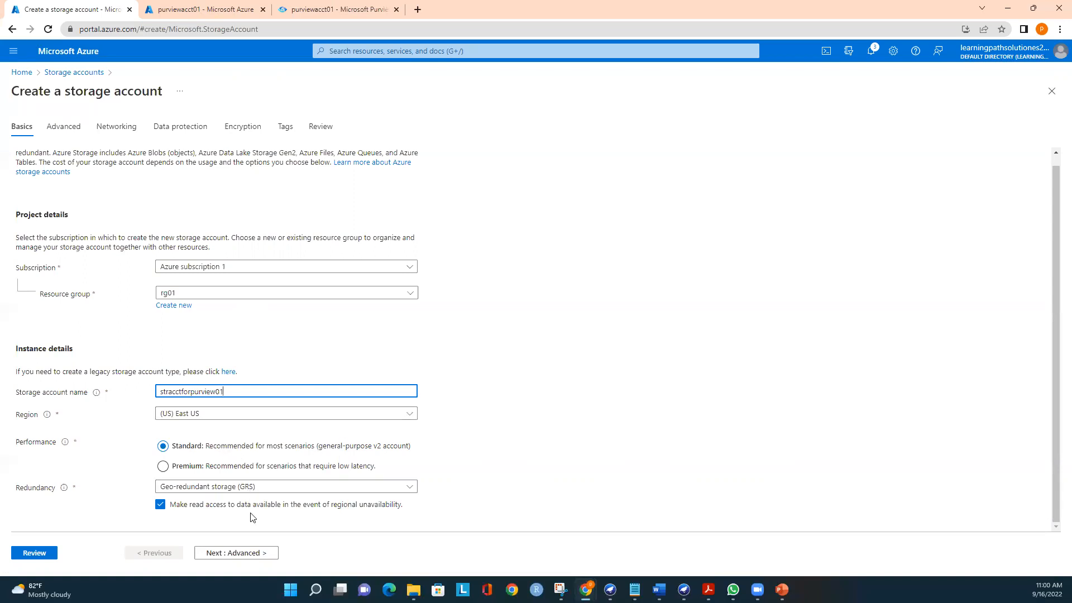
# Enable the Data Lake Storage Gen2 hierarchical namespace in the new storage account's advanced settings
pyautogui.click(255, 558)
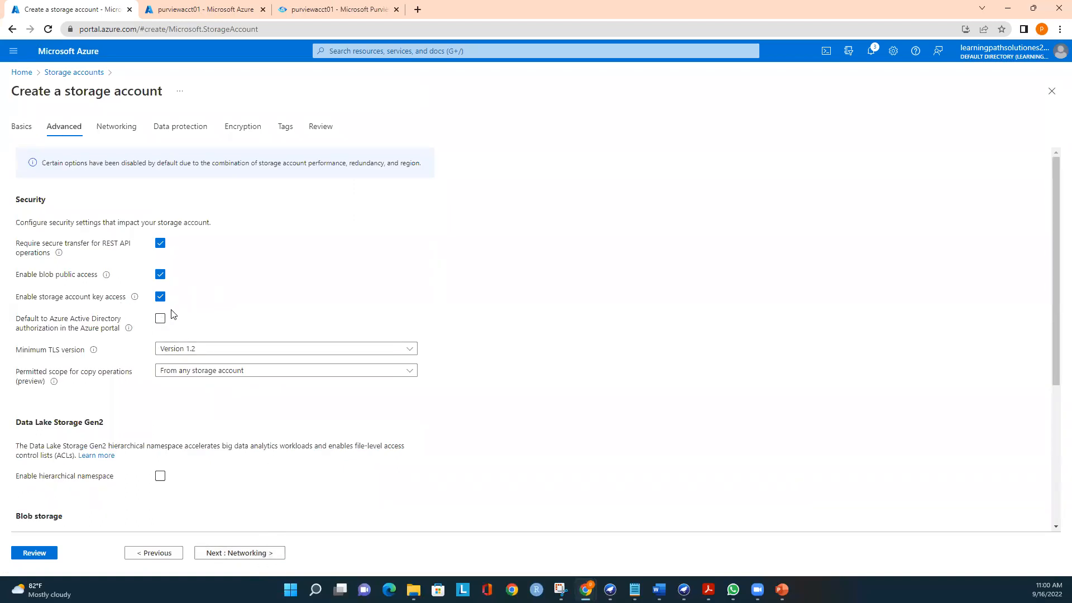
pyautogui.scroll(-2, 206, 423)
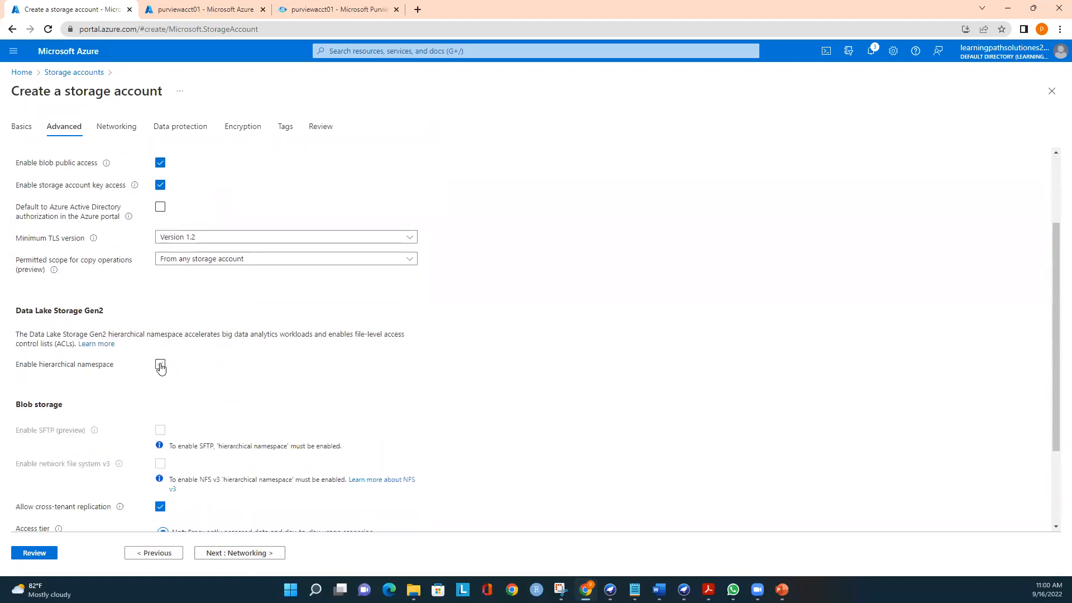
pyautogui.click(161, 366)
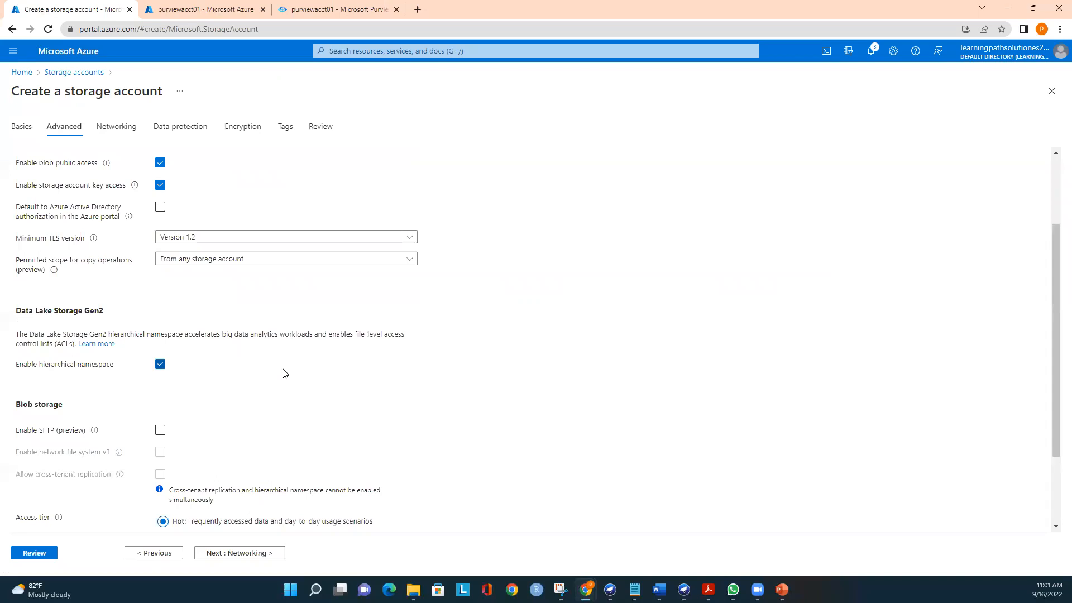
# Go through the networking, data protection, encryption and tags settings without changes and check the storage account's review summary
pyautogui.click(263, 557)
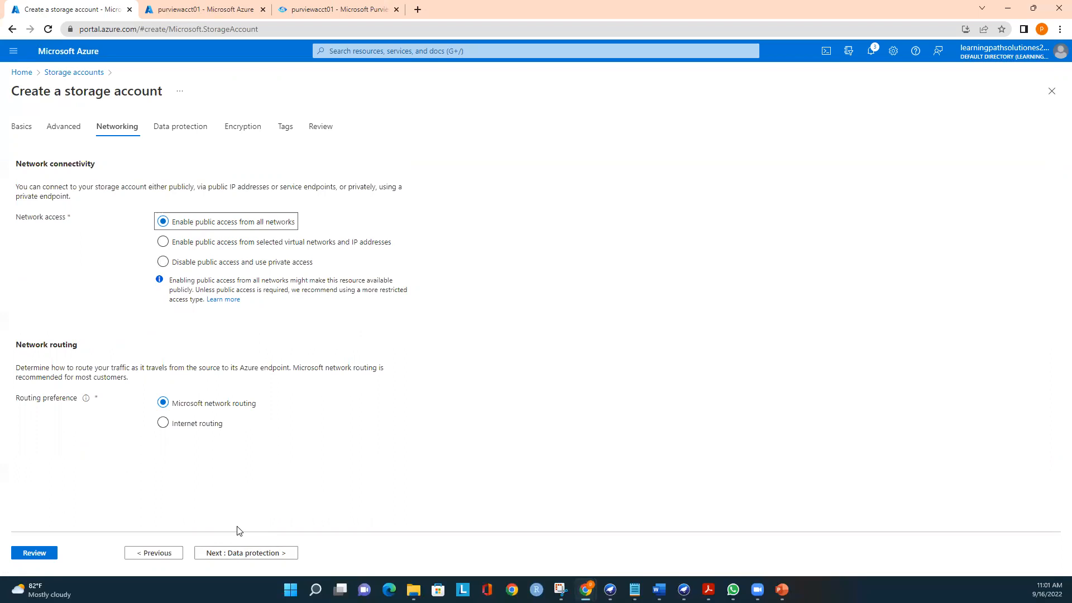
pyautogui.click(233, 555)
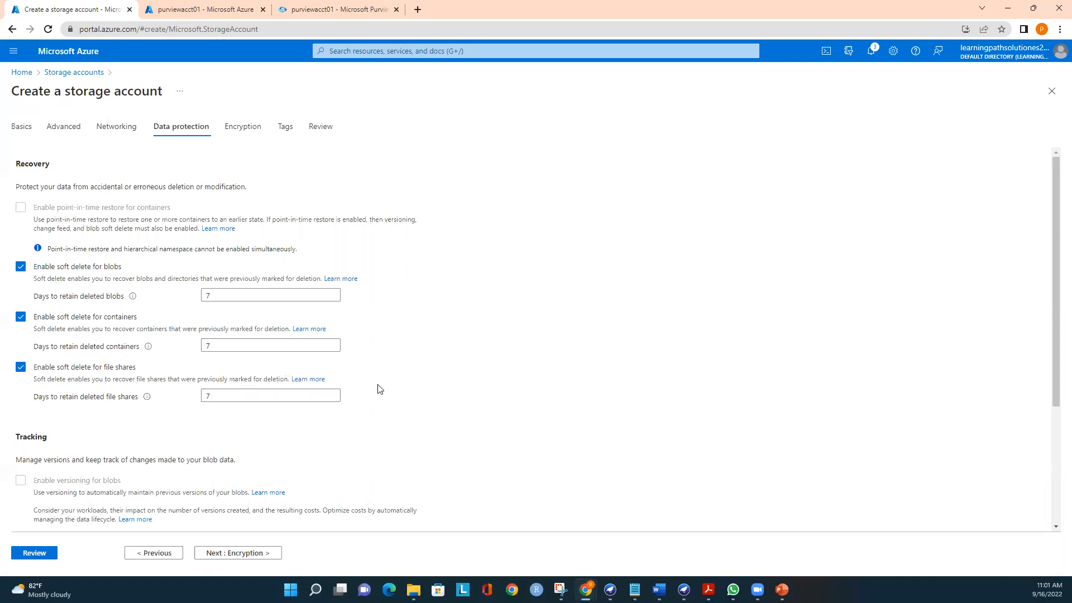
pyautogui.scroll(-3, 383, 406)
pyautogui.scroll(2, 383, 406)
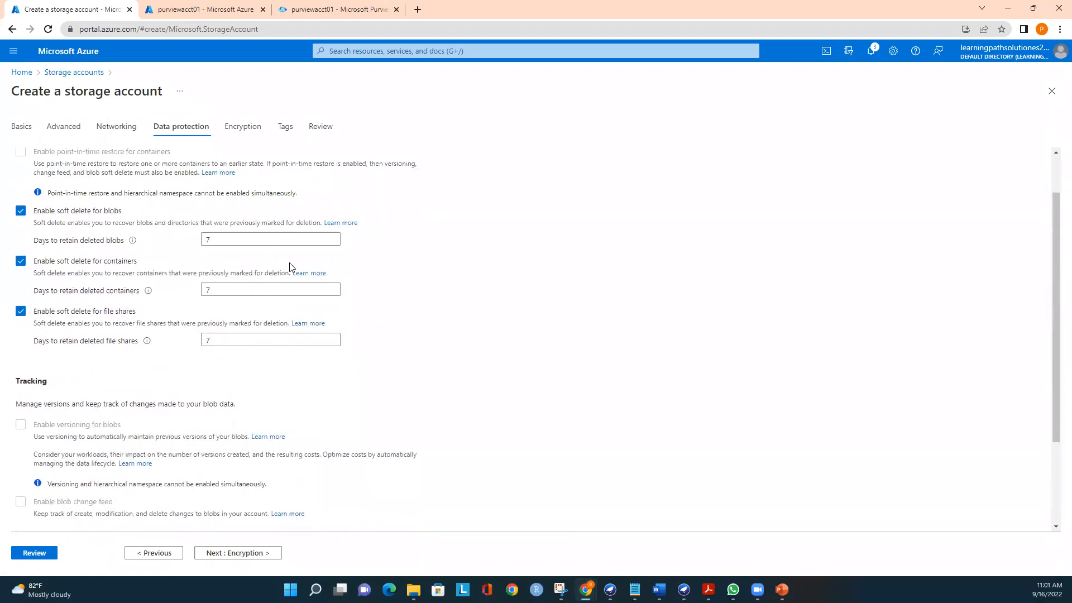
pyautogui.scroll(-2, 347, 474)
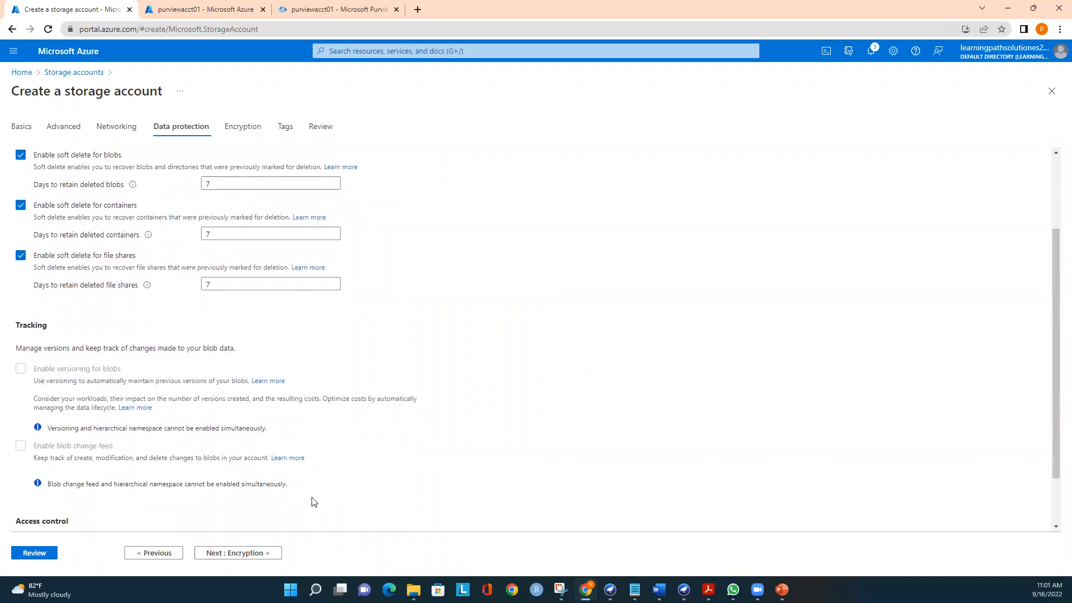
pyautogui.scroll(3, 257, 490)
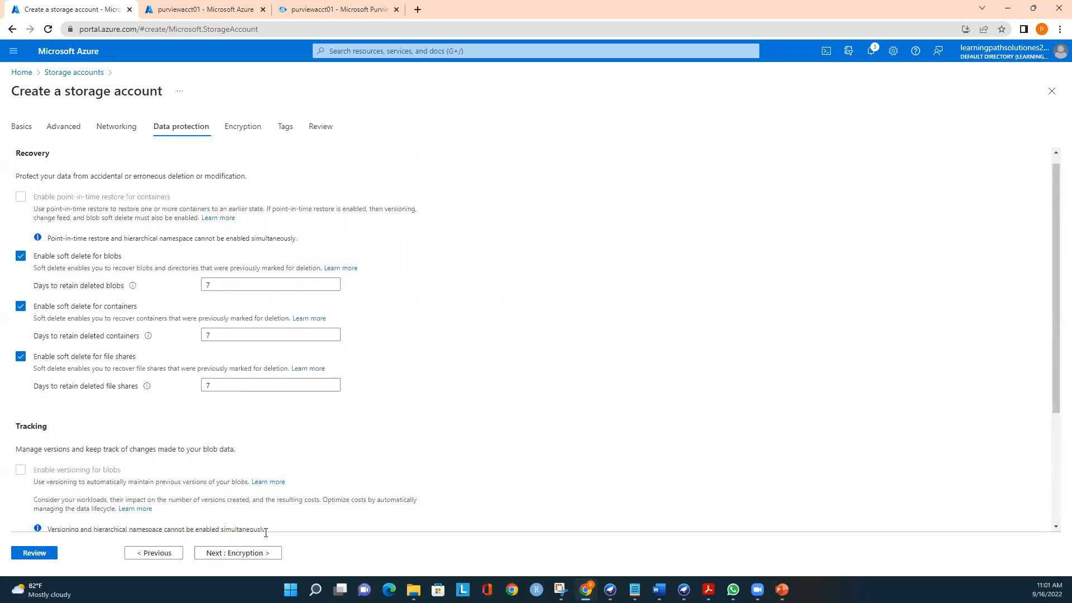
pyautogui.click(246, 555)
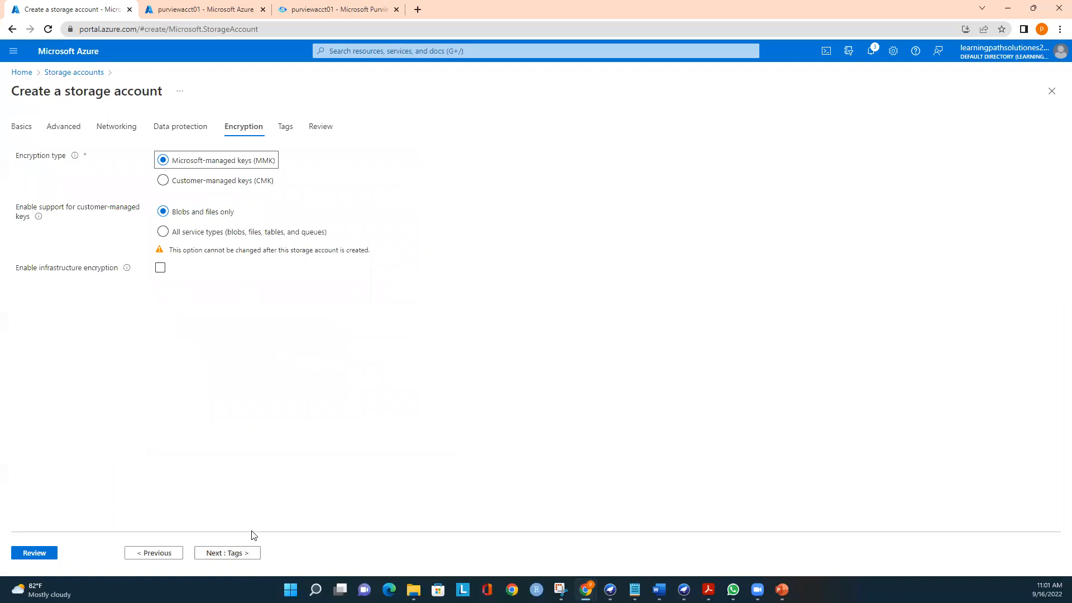
pyautogui.click(238, 553)
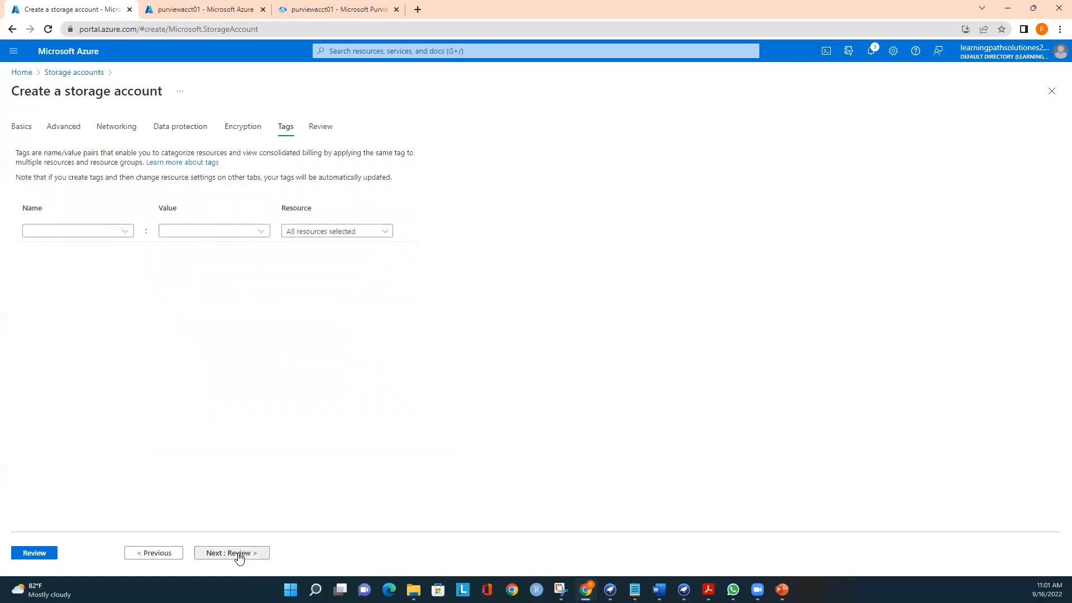
pyautogui.click(239, 553)
pyautogui.scroll(-3, 383, 416)
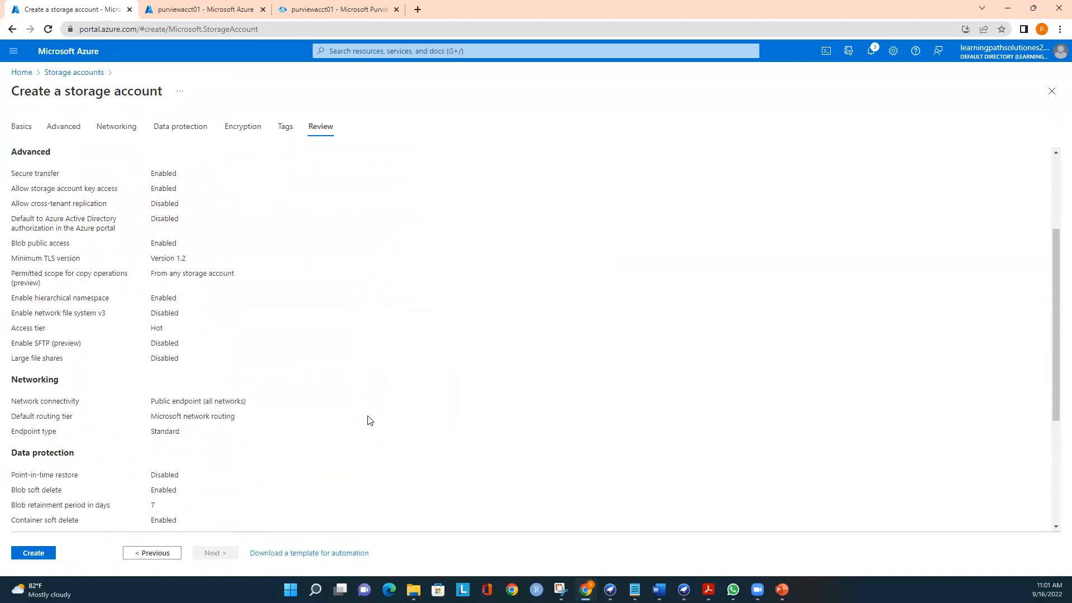
pyautogui.scroll(3, 368, 420)
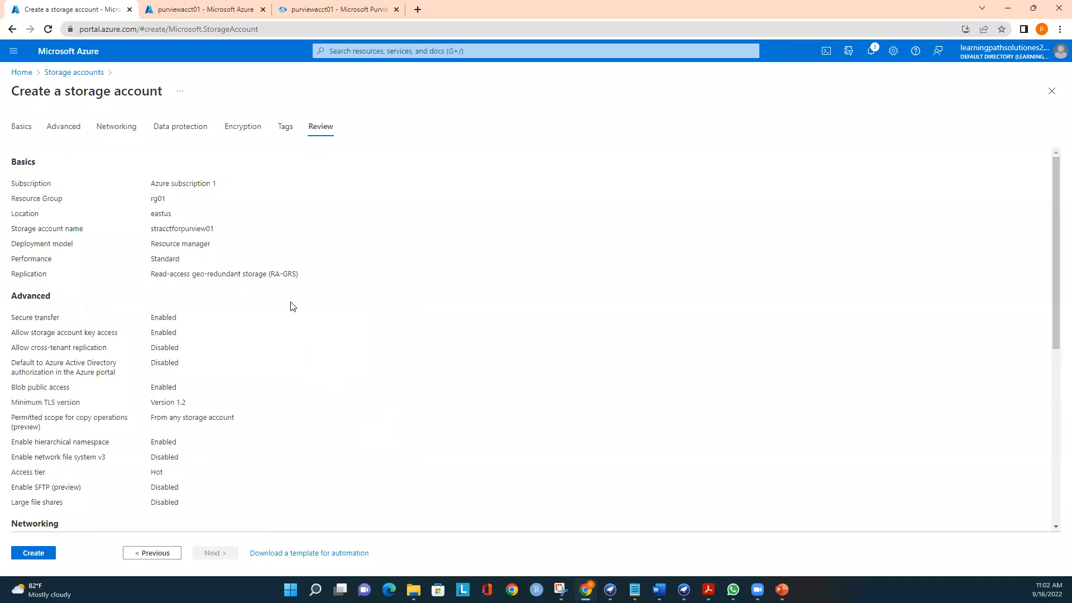
# Return to the basic settings and set the storage account's redundancy to Locally-redundant storage (LRS)
pyautogui.click(20, 128)
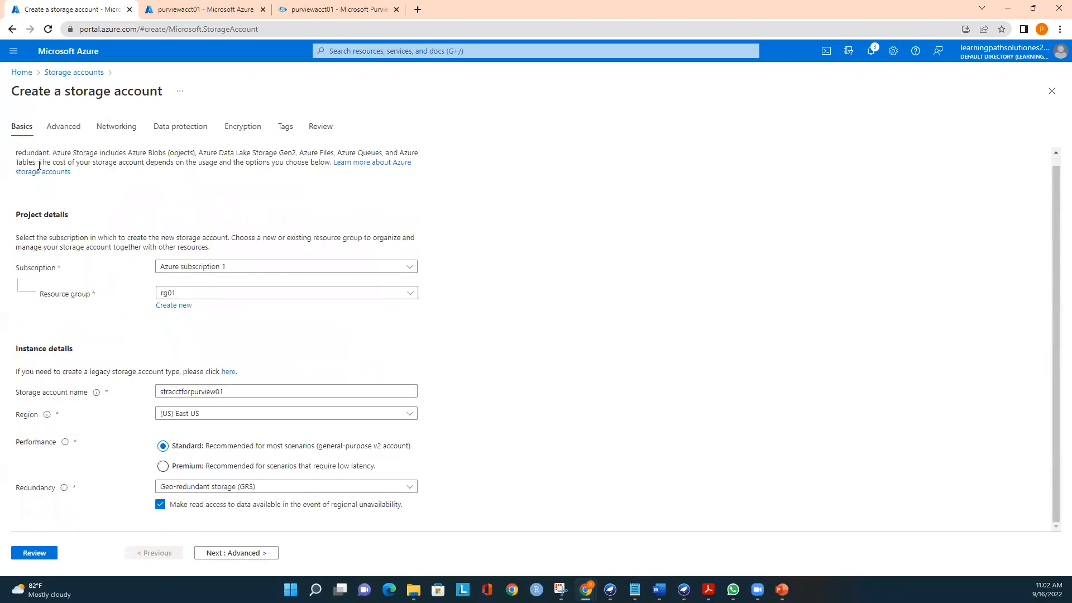
pyautogui.click(355, 490)
pyautogui.click(258, 340)
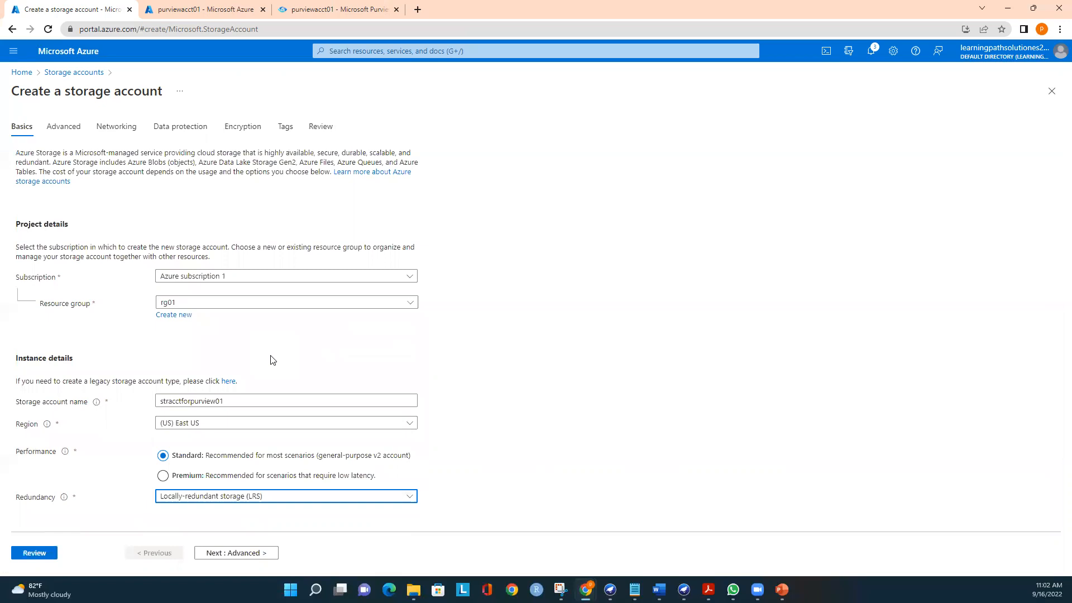
# Review the full storage account configuration and create the account
pyautogui.click(319, 128)
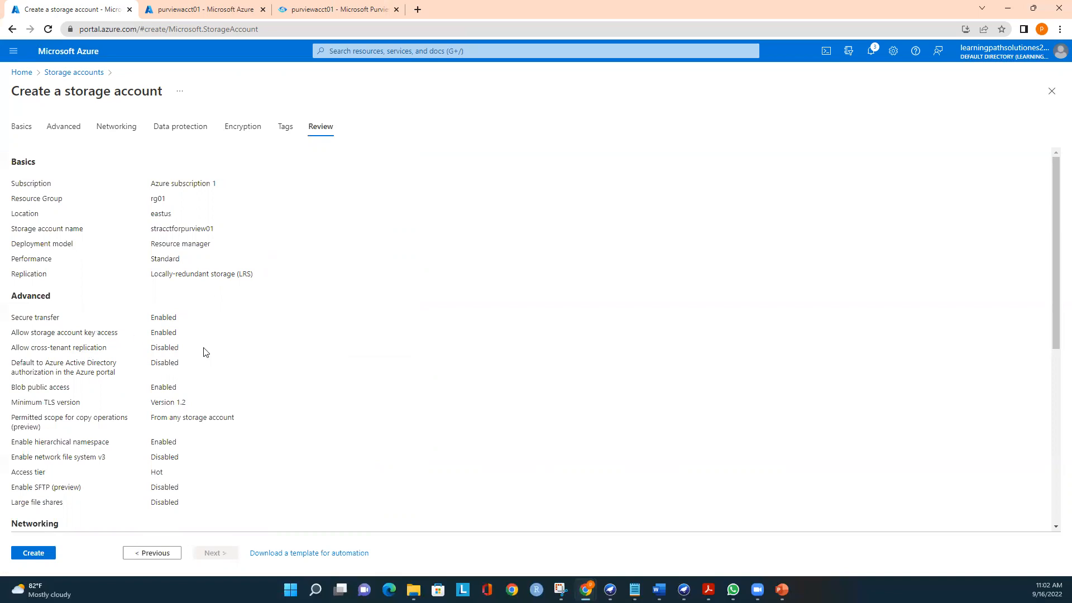
pyautogui.scroll(-1, 281, 405)
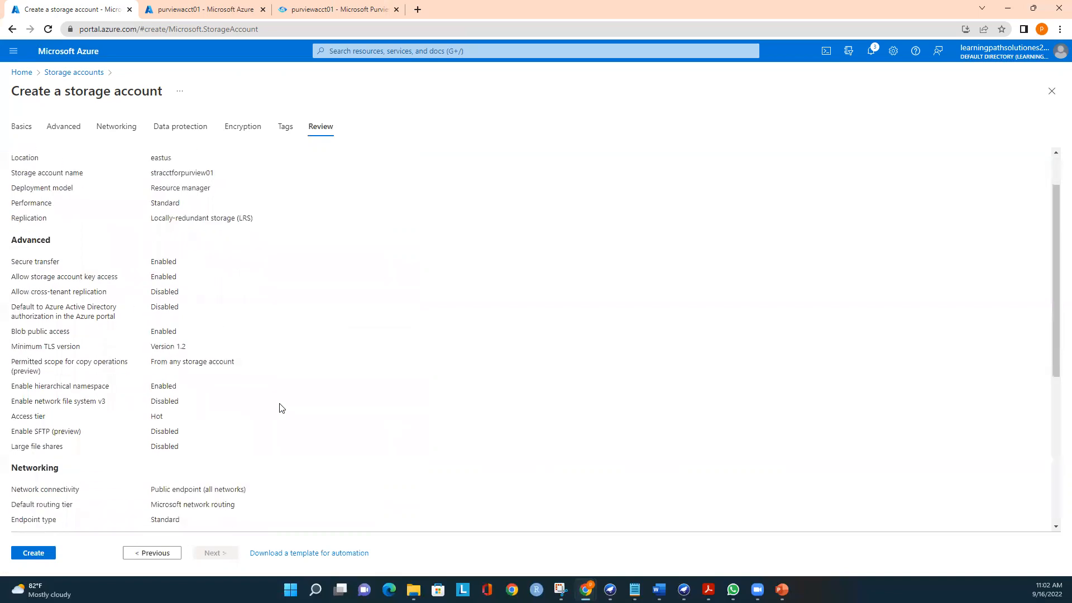
pyautogui.scroll(-5, 268, 447)
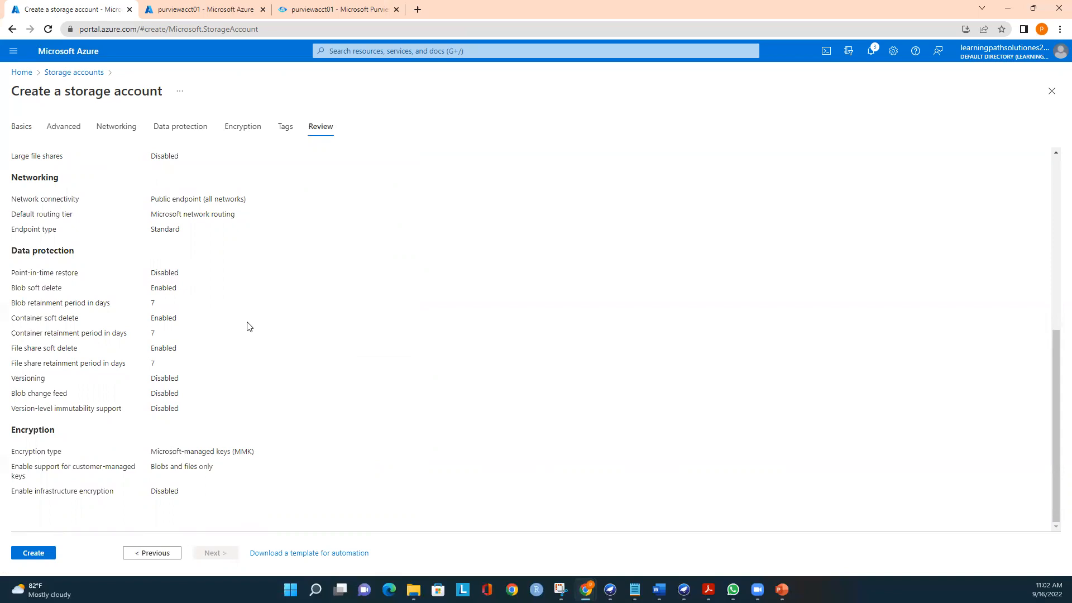
pyautogui.click(34, 554)
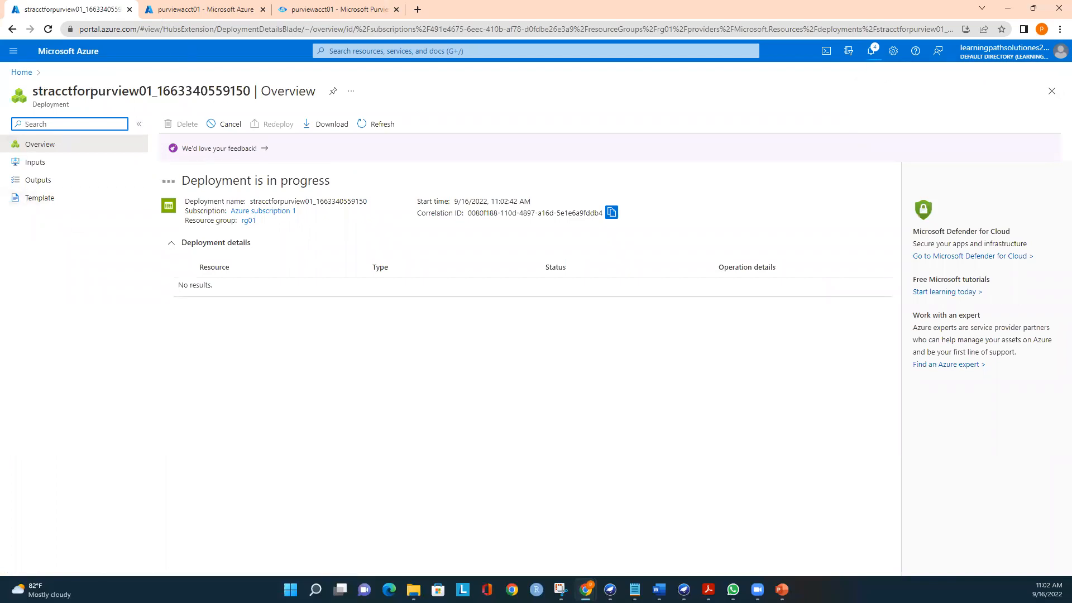
# Switch to the Microsoft Purview governance portal and open the data map's collections
pyautogui.click(334, 8)
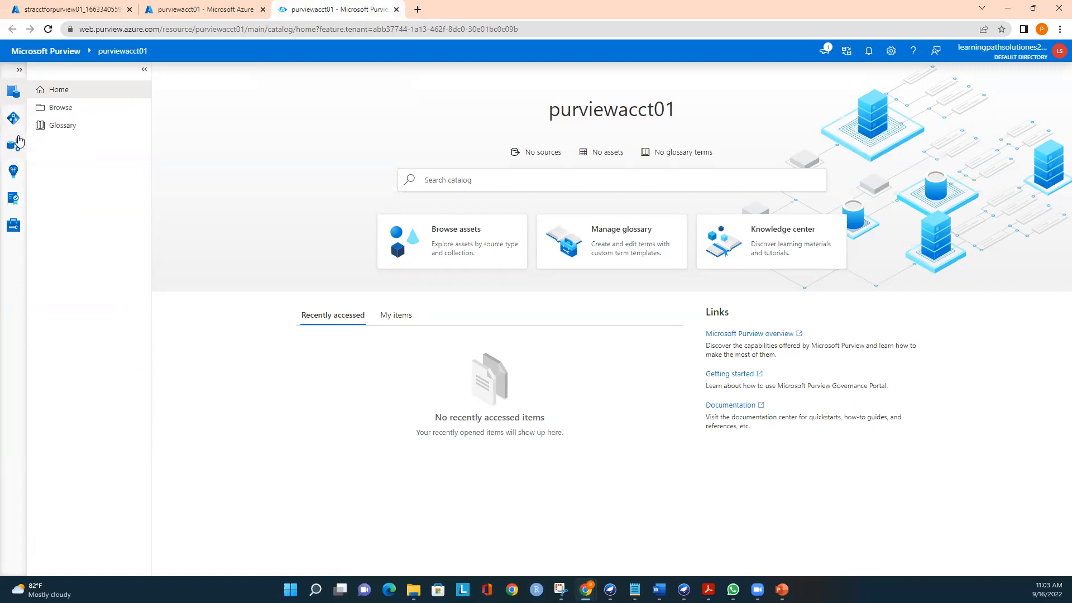
pyautogui.click(16, 124)
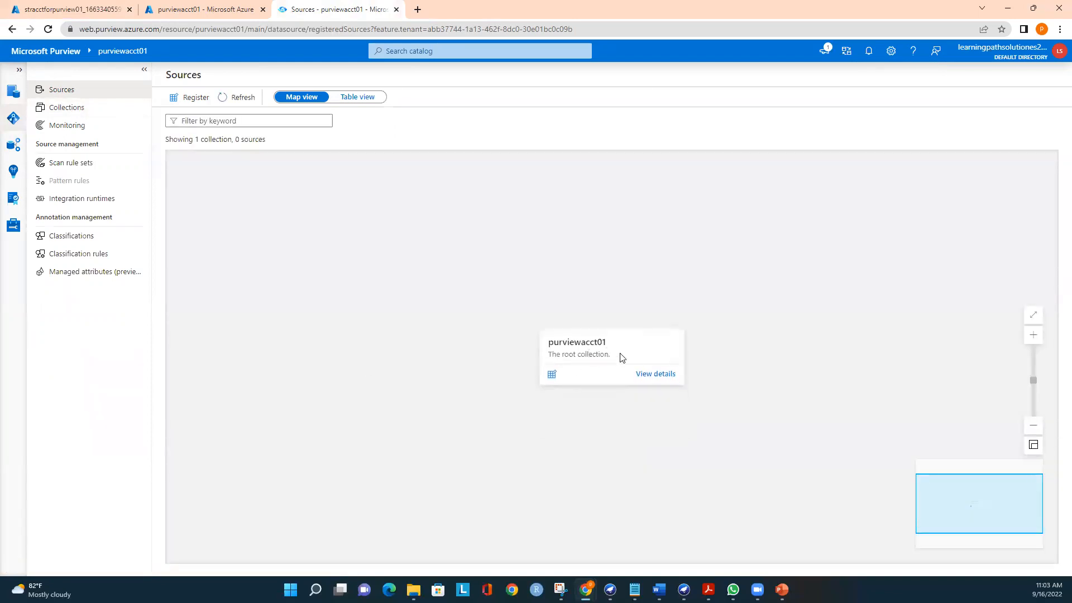
pyautogui.click(67, 108)
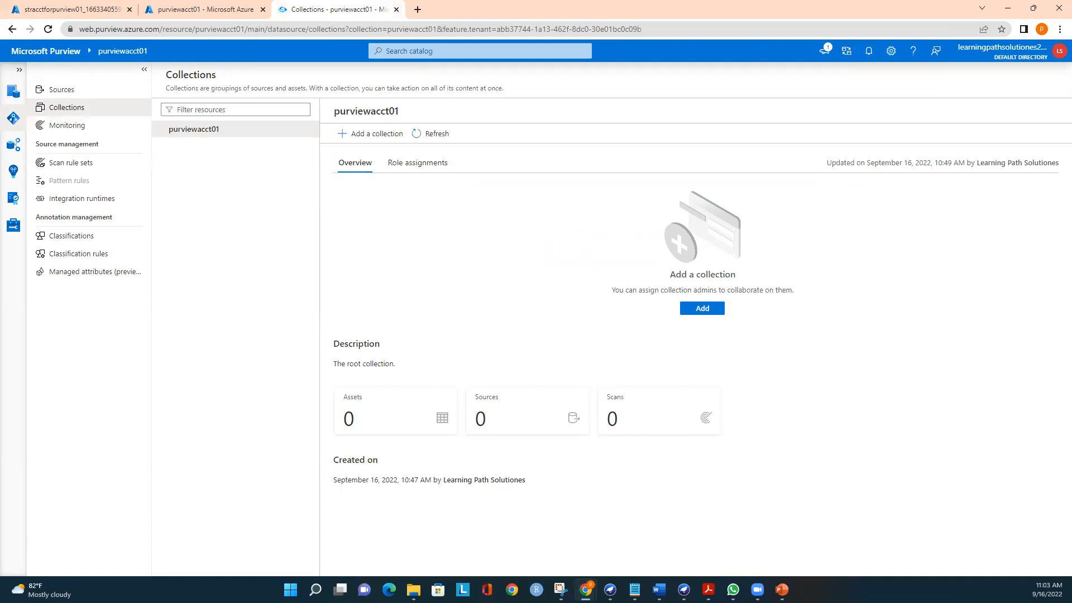
pyautogui.click(385, 140)
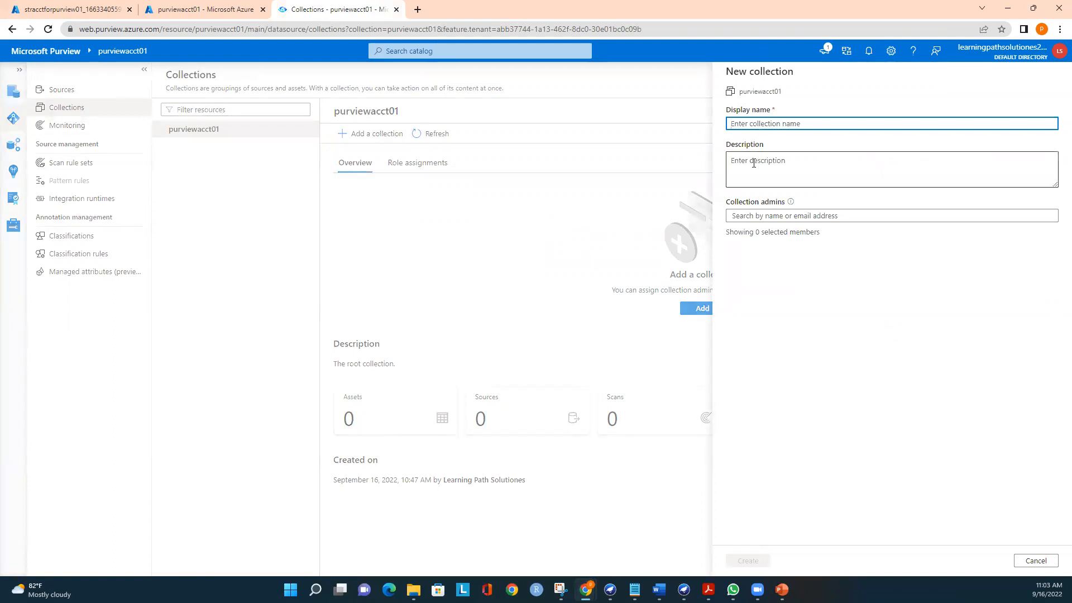
pyautogui.click(760, 216)
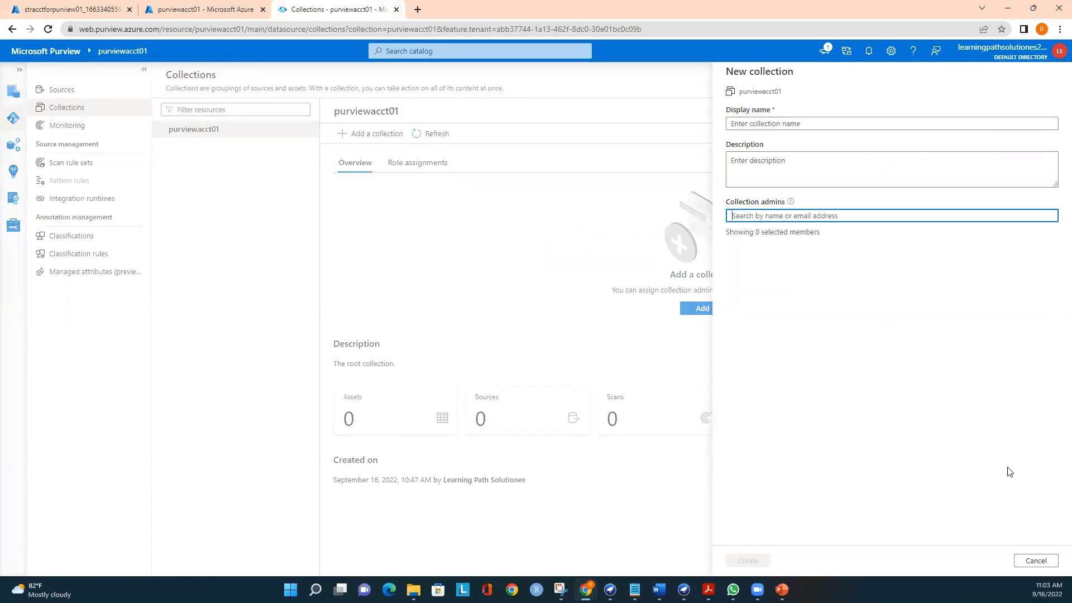
pyautogui.click(1039, 561)
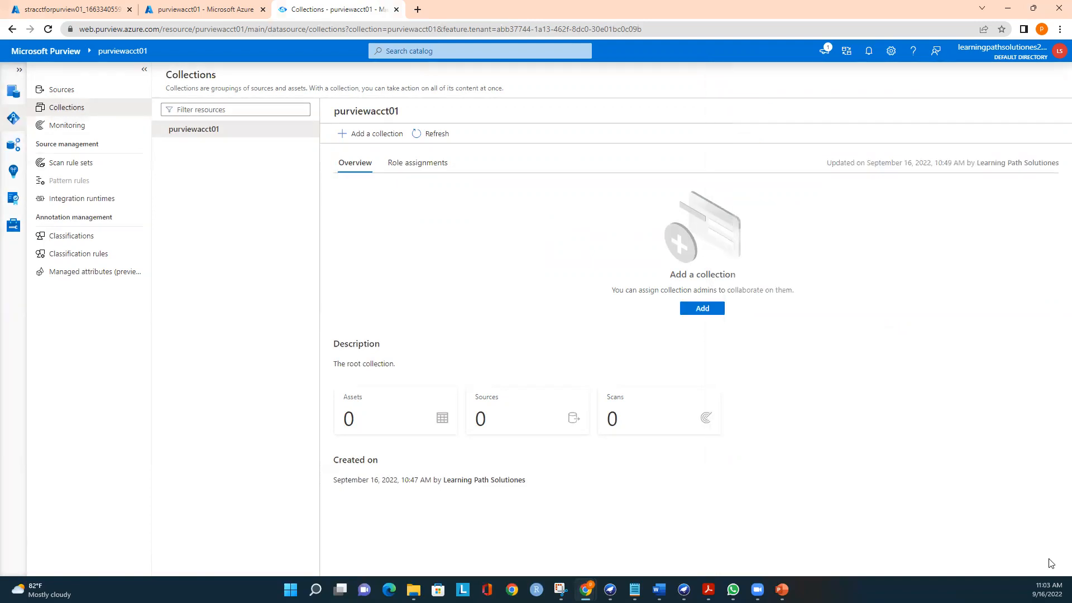
# Examine the role assignments of the purviewacct01 root collection and its collection admins without changing the members
pyautogui.click(430, 166)
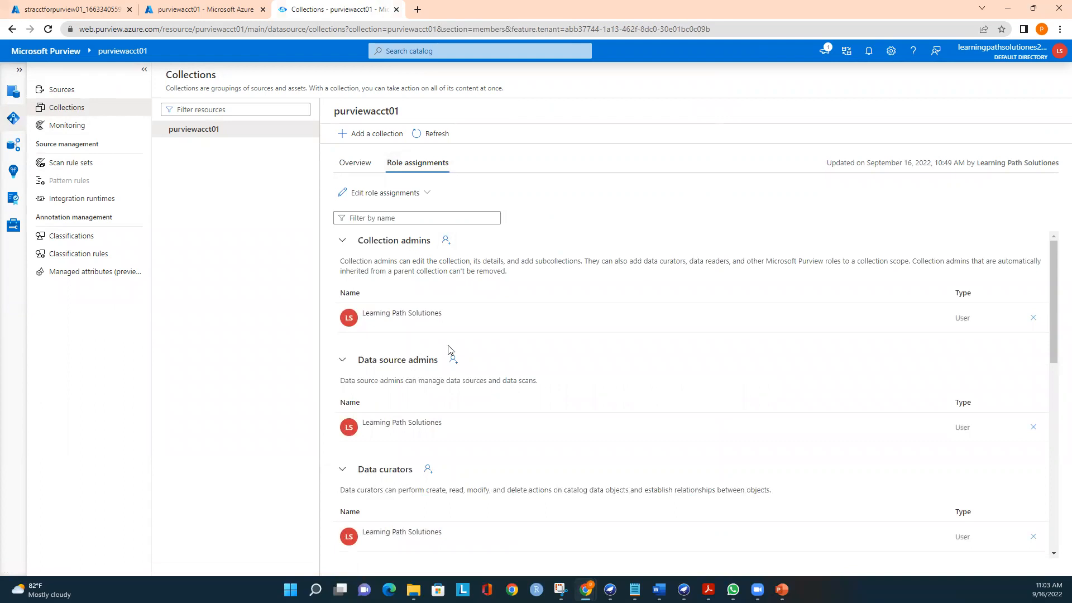
pyautogui.scroll(-1, 449, 350)
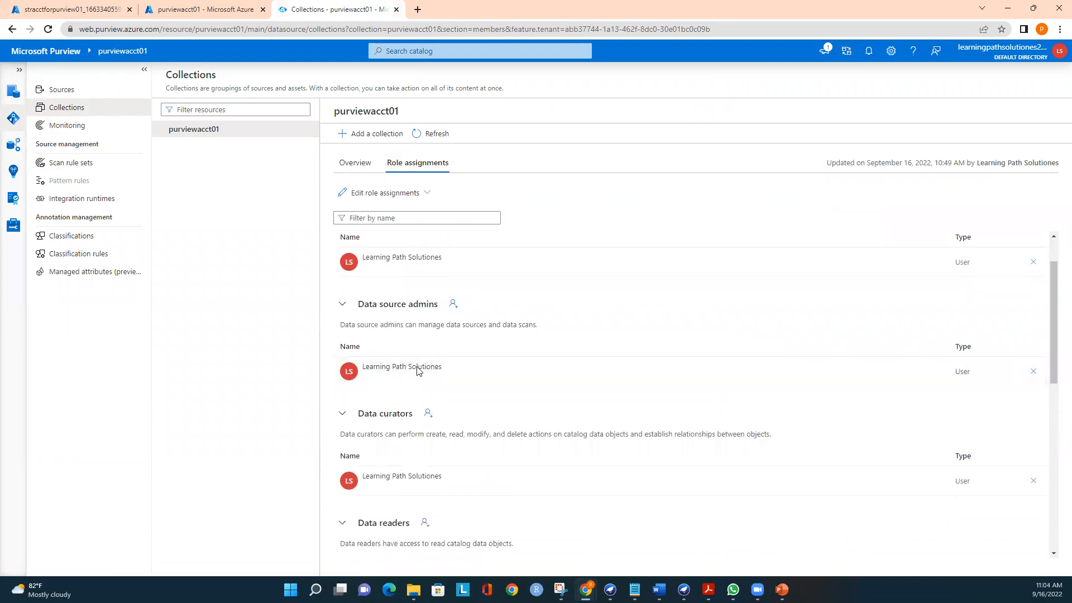
pyautogui.scroll(-7, 418, 372)
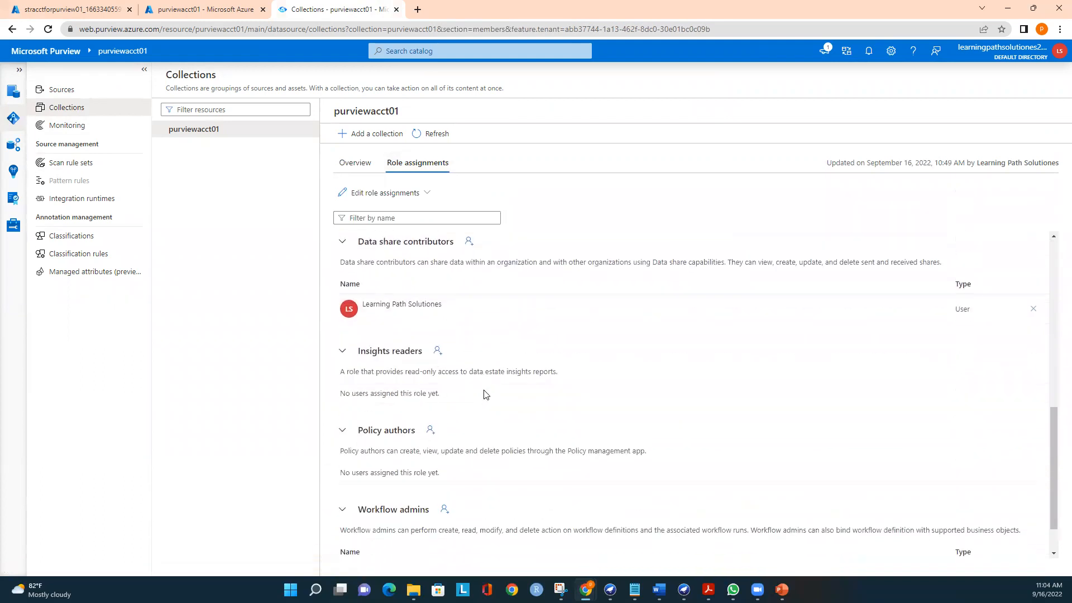
pyautogui.scroll(-1, 485, 397)
pyautogui.scroll(9, 471, 381)
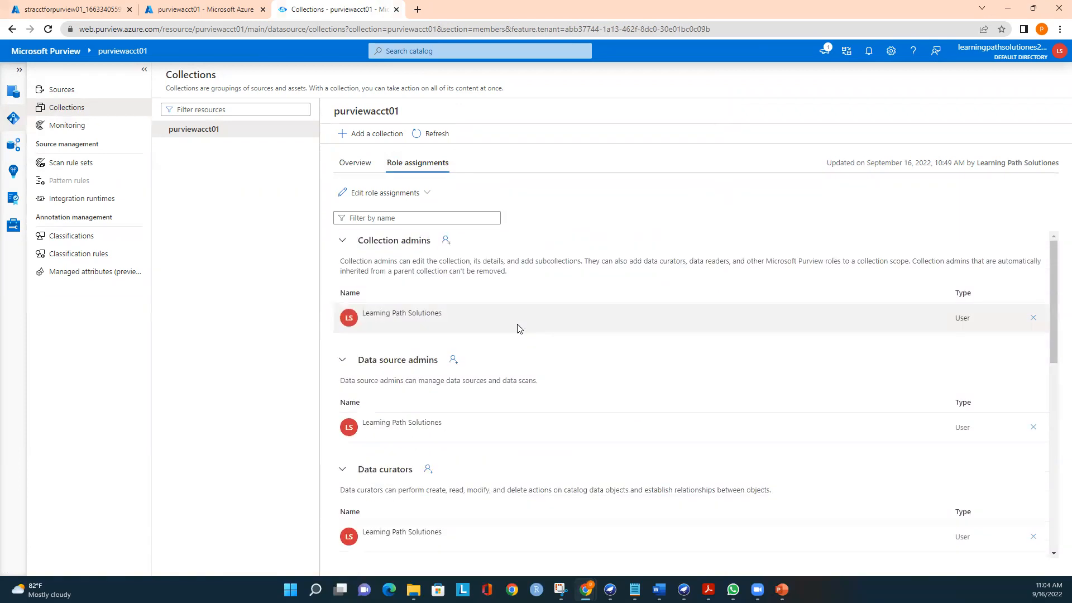
pyautogui.click(447, 241)
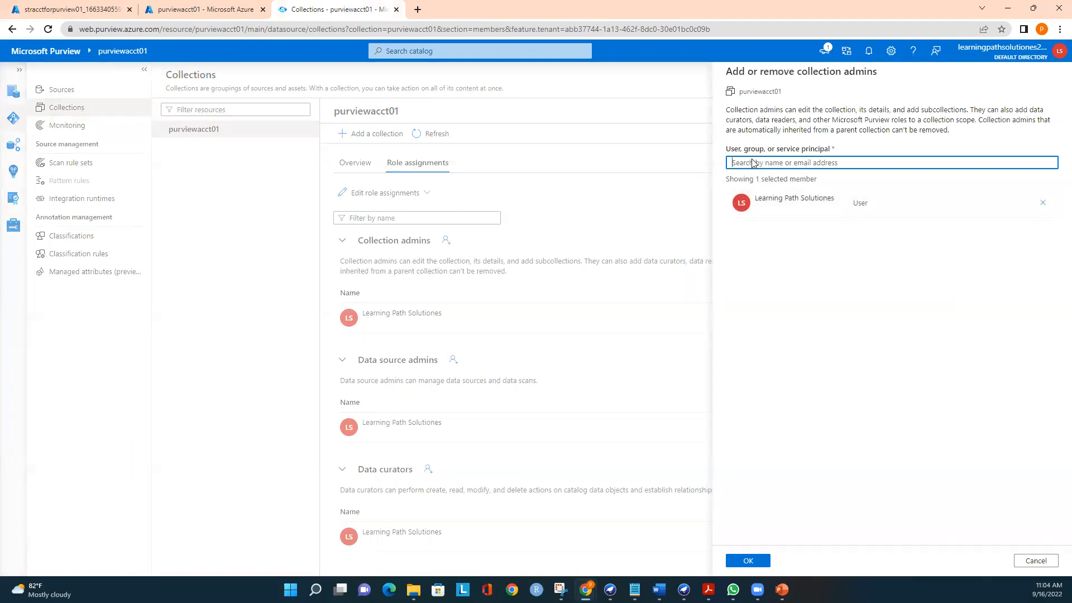
pyautogui.click(774, 211)
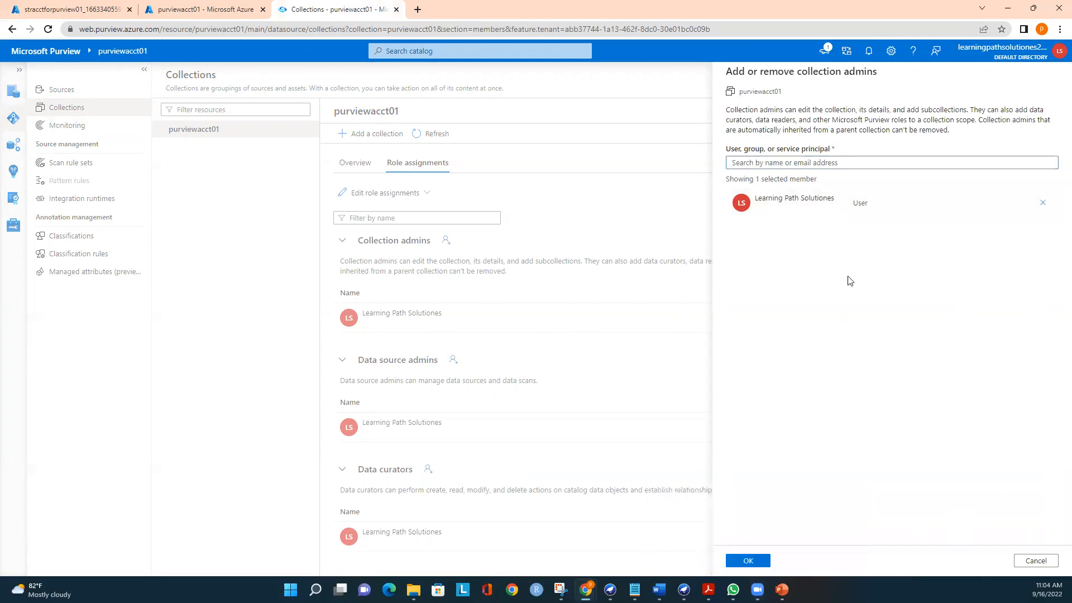
pyautogui.click(747, 560)
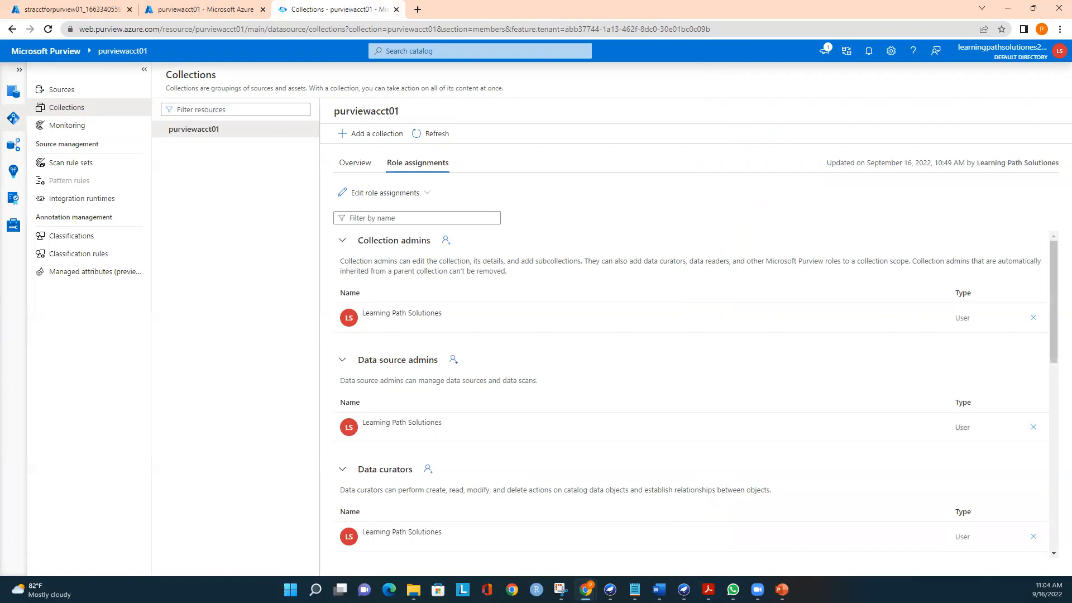
# Switch to the Azure portal, open the deployed storage account stracctforpurview01 and examine its networking and access key settings
pyautogui.click(83, 10)
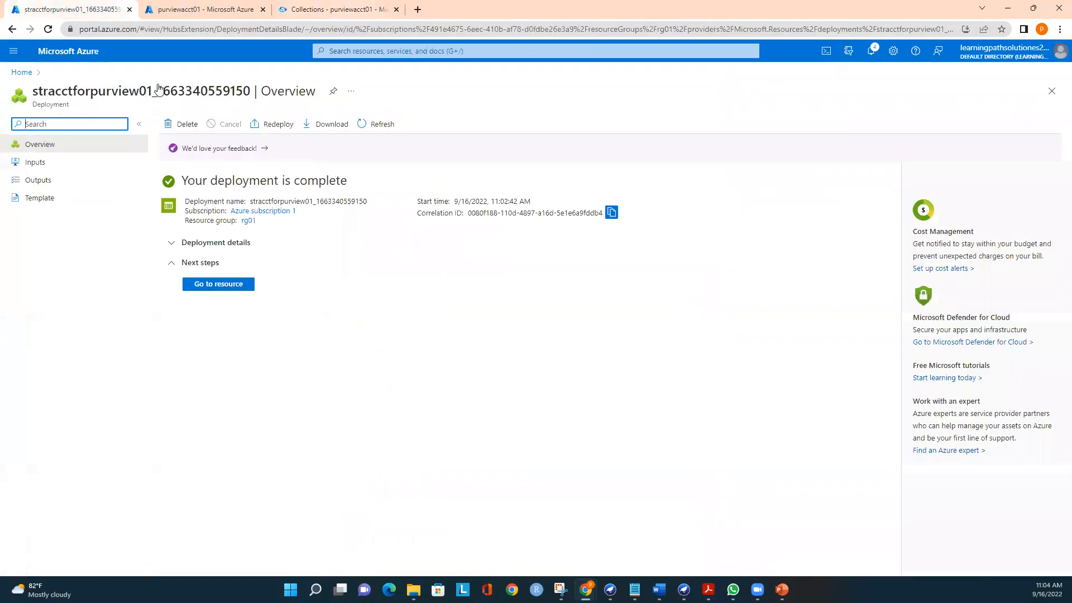
pyautogui.click(211, 287)
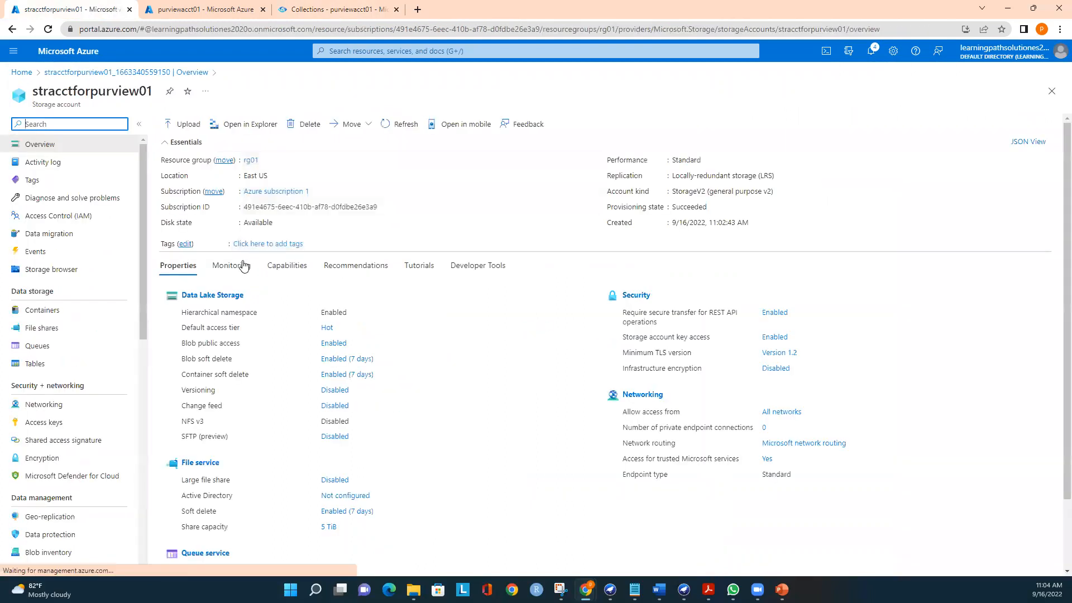
pyautogui.moveTo(143, 285); pyautogui.dragTo(141, 312)
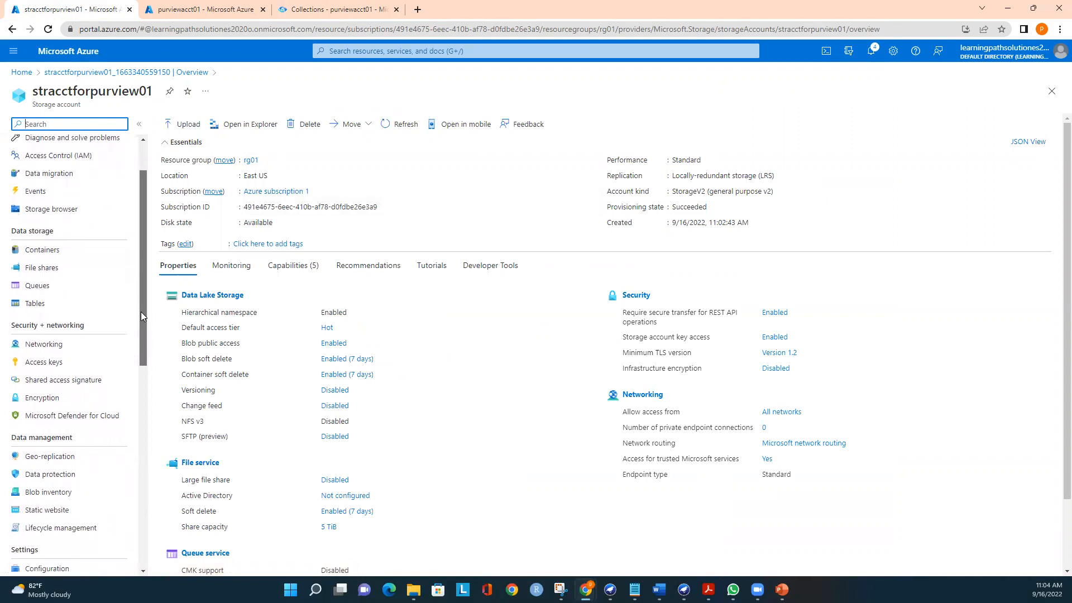
pyautogui.click(52, 339)
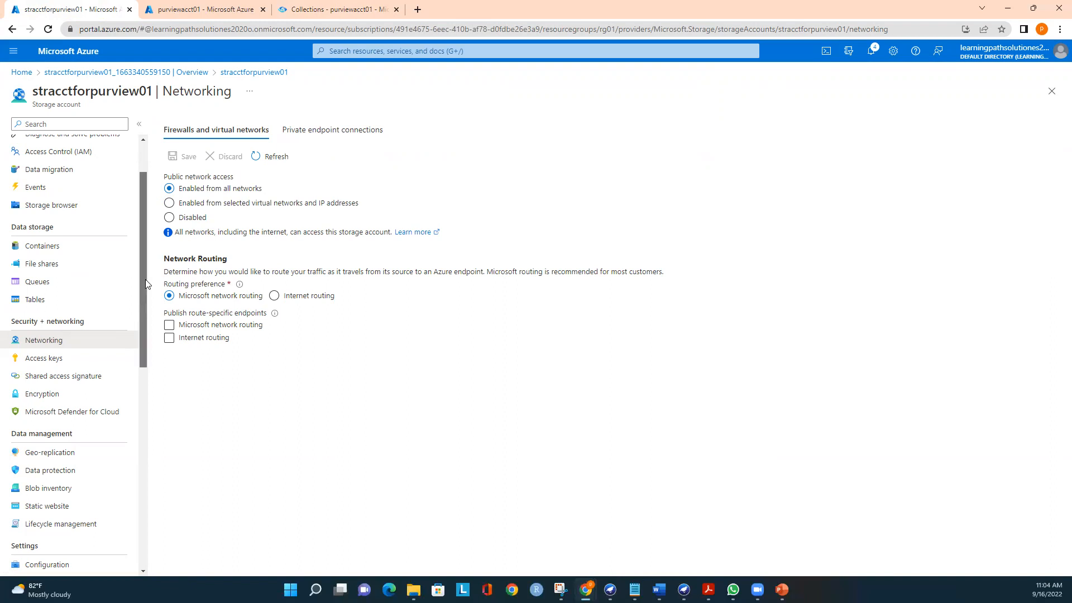
pyautogui.moveTo(146, 284); pyautogui.dragTo(146, 291)
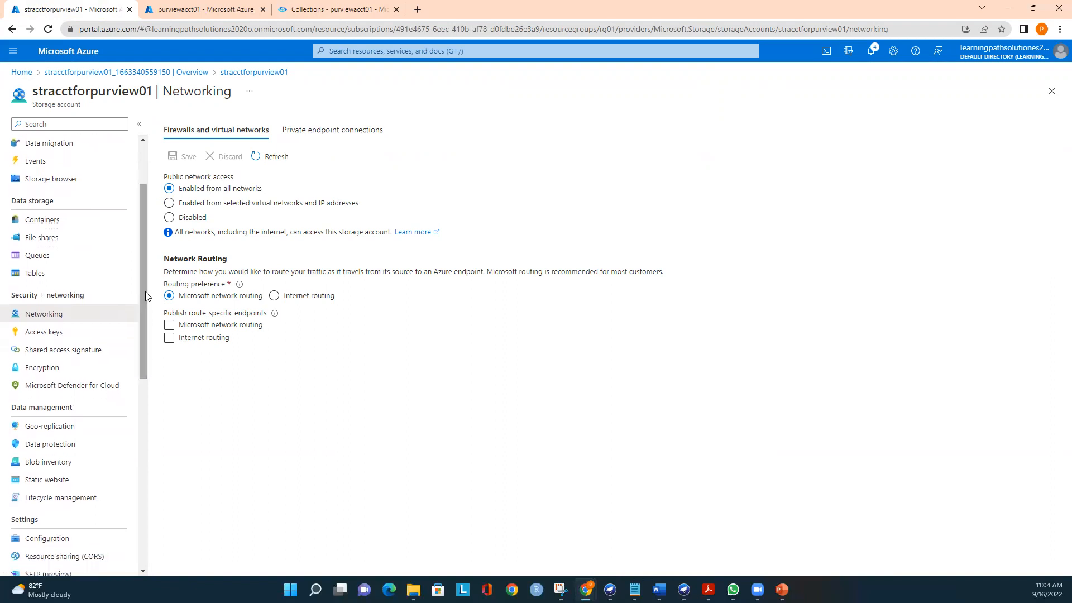
pyautogui.click(51, 337)
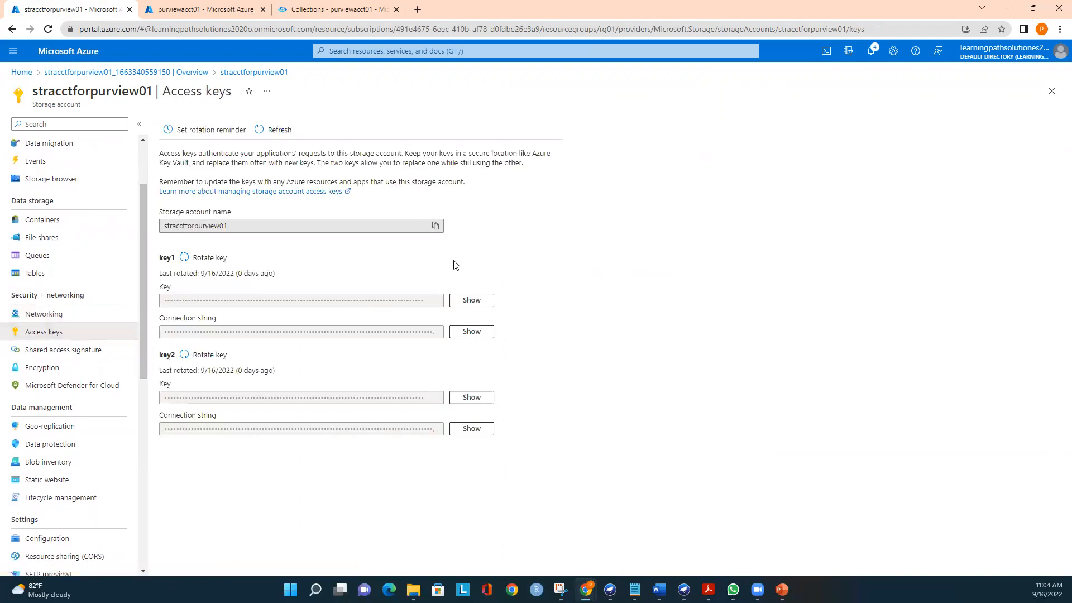
pyautogui.moveTo(142, 196); pyautogui.dragTo(145, 149)
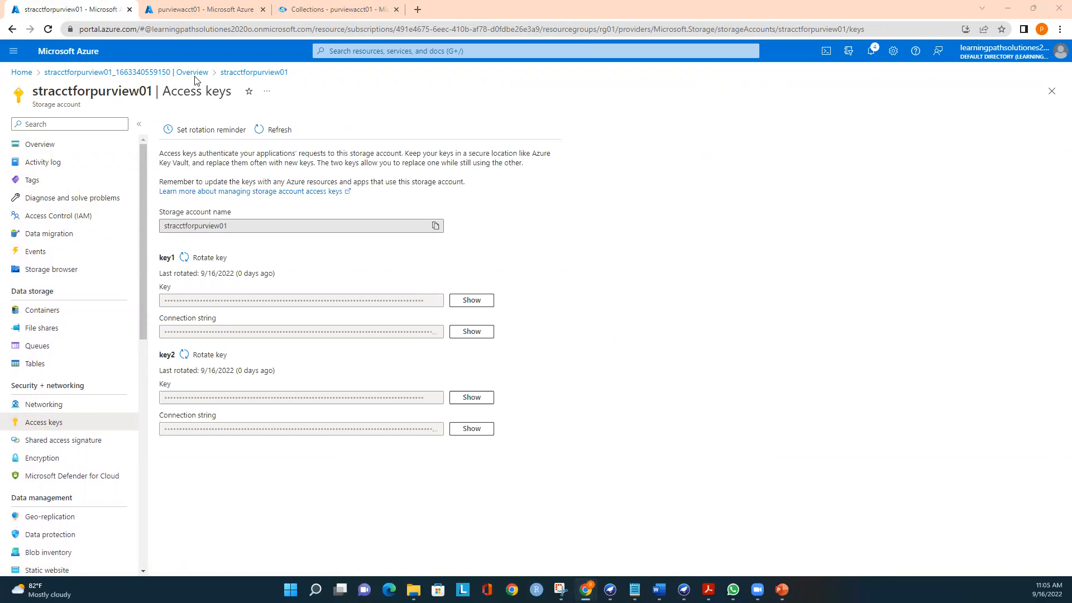
# Add a role assignment in the storage account's access control, searching for "storage" and choosing the Storage Blob Data Reader role
pyautogui.click(56, 216)
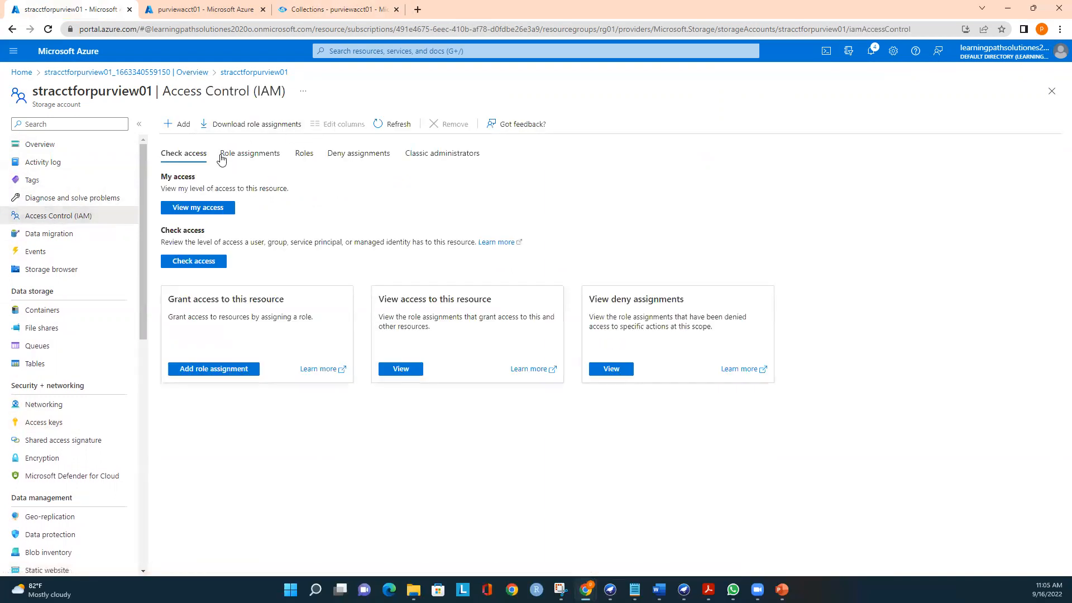
pyautogui.click(178, 124)
pyautogui.click(182, 147)
pyautogui.click(139, 215)
pyautogui.write('storage')
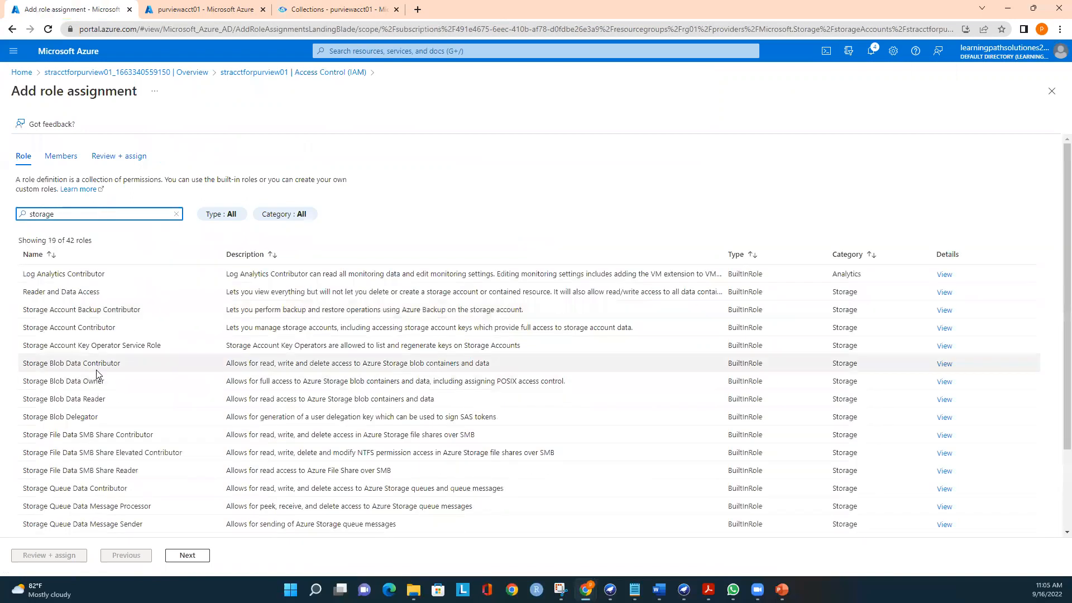
pyautogui.click(86, 400)
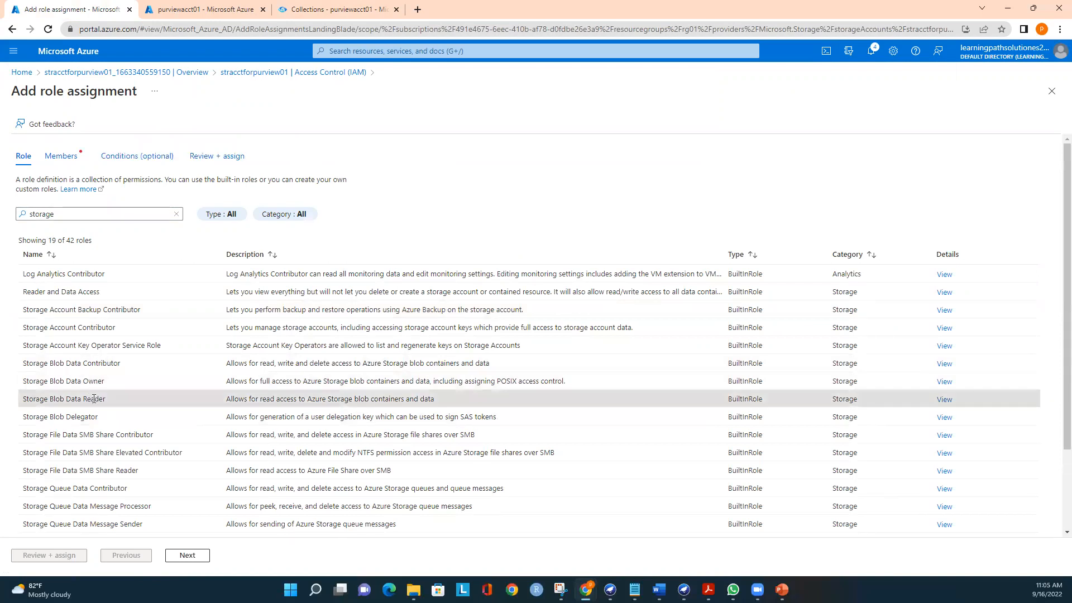
pyautogui.click(190, 556)
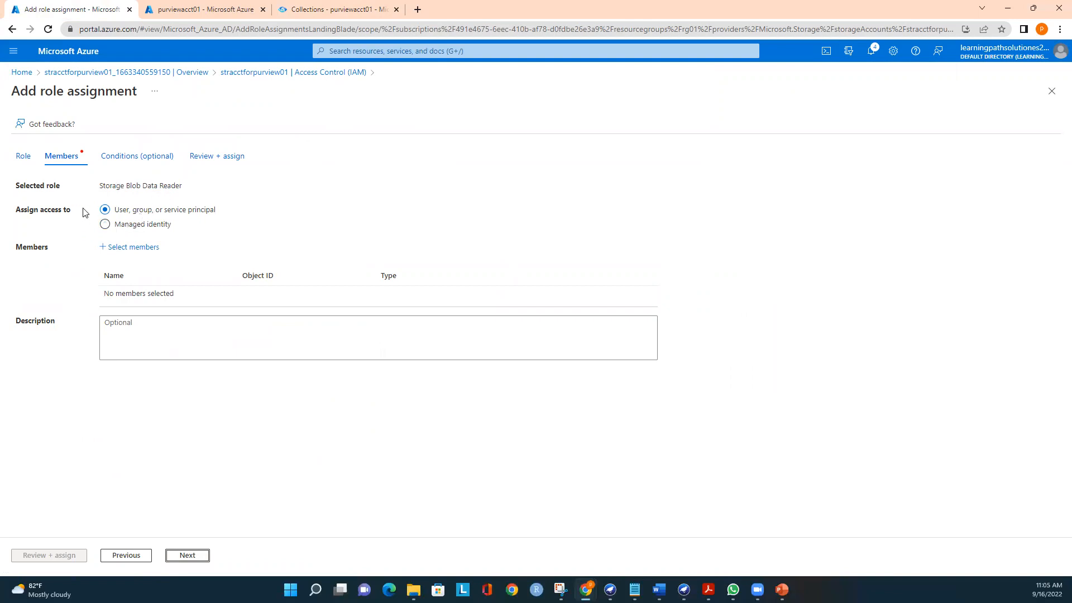
# Search the members for "purview" and select purviewacct01 as the role assignment's member
pyautogui.click(111, 250)
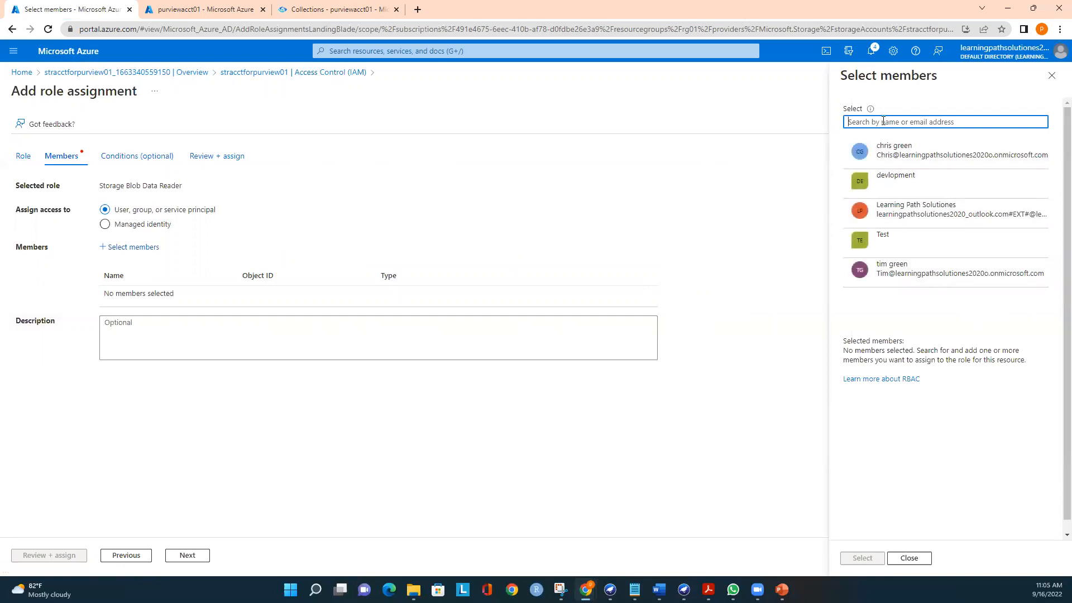
pyautogui.write('purview')
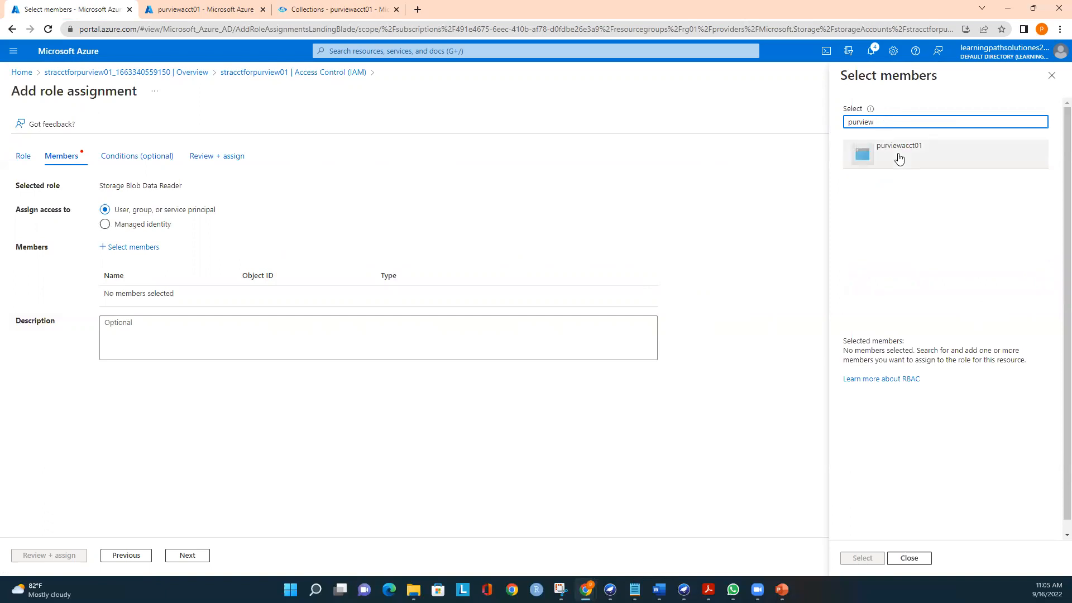
pyautogui.click(890, 150)
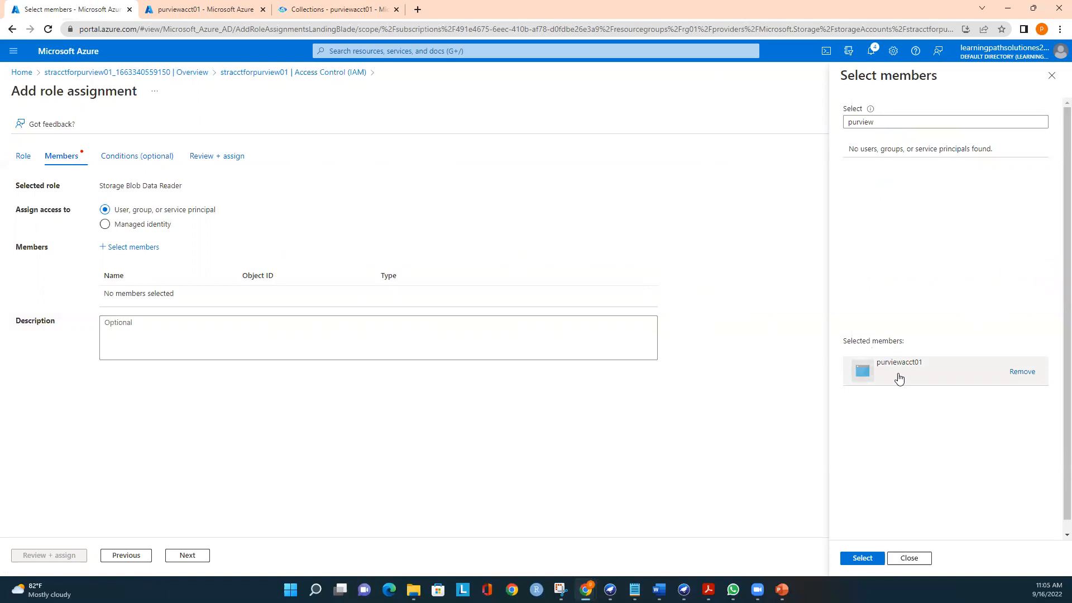
pyautogui.click(863, 558)
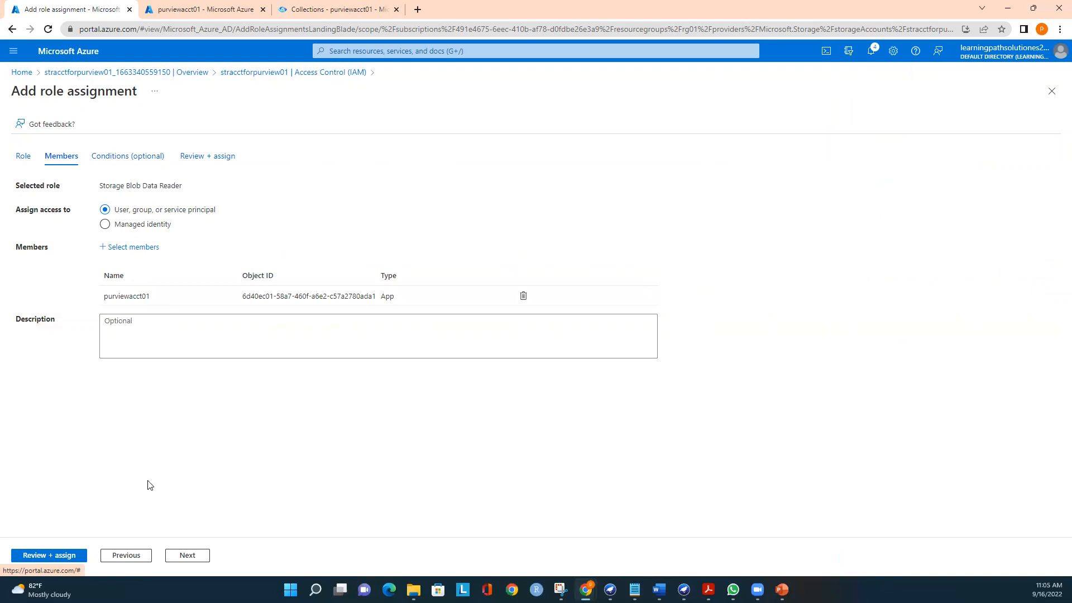
# Skip the optional conditions, review the role assignment and assign it
pyautogui.click(201, 557)
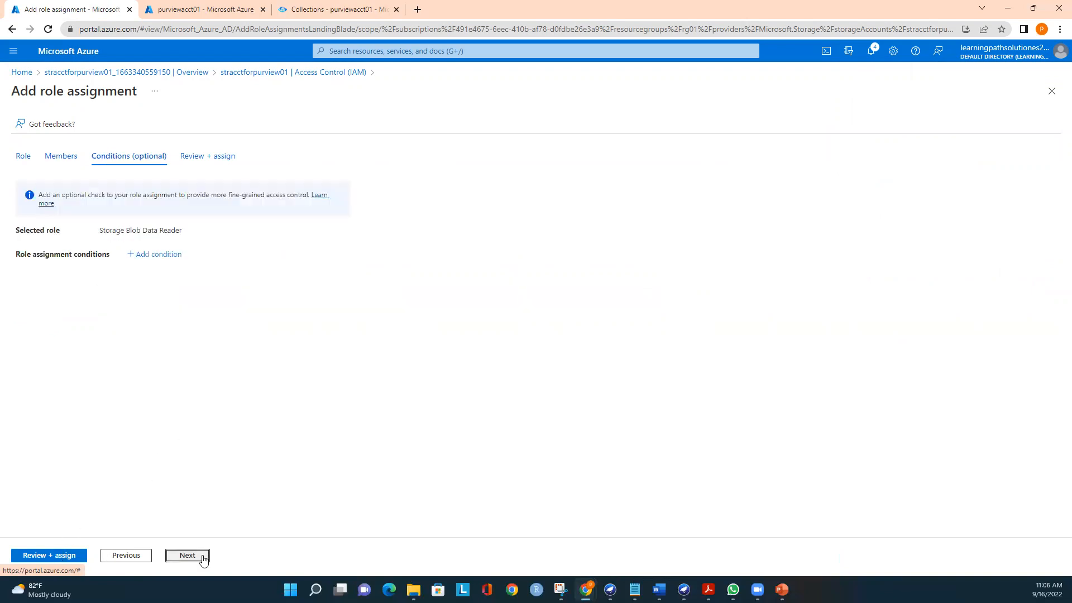
pyautogui.click(66, 555)
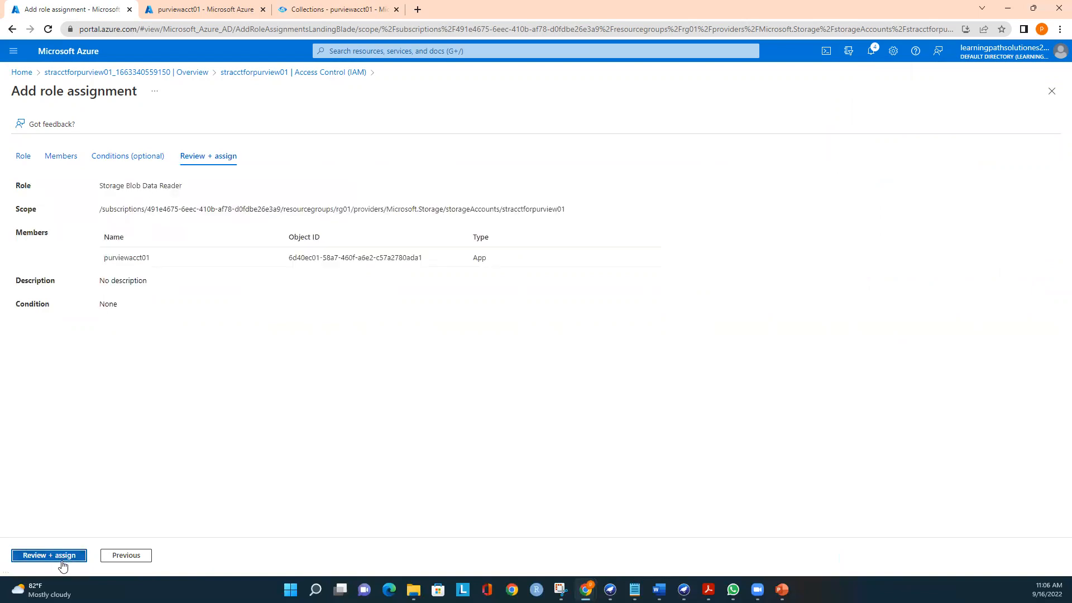
pyautogui.click(56, 555)
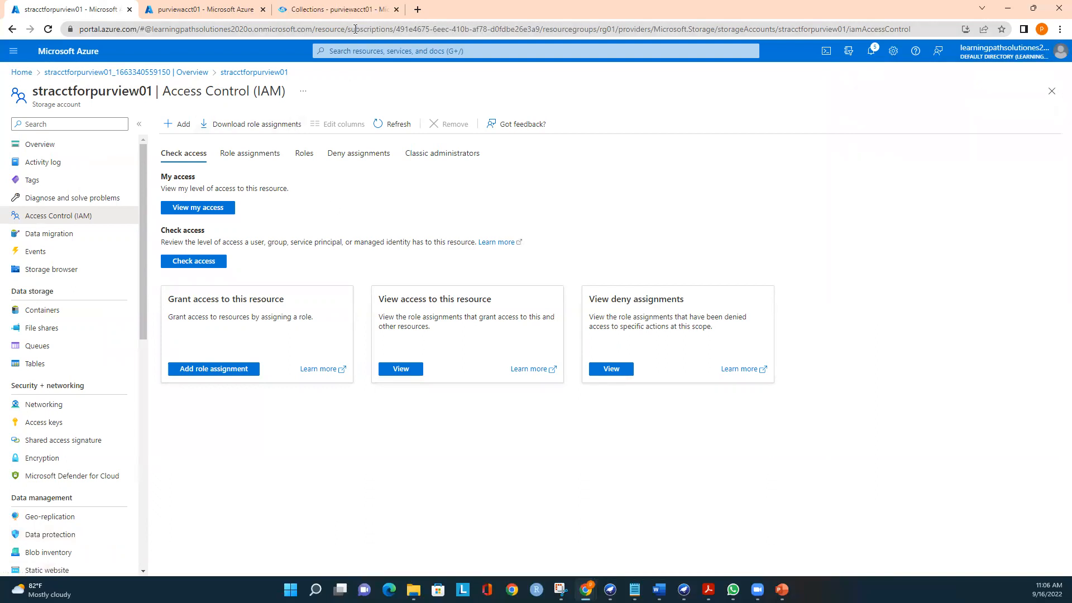
# Switch to Microsoft Purview, open the data map's sources and start registering an Azure Data Lake Storage Gen2 source
pyautogui.click(339, 10)
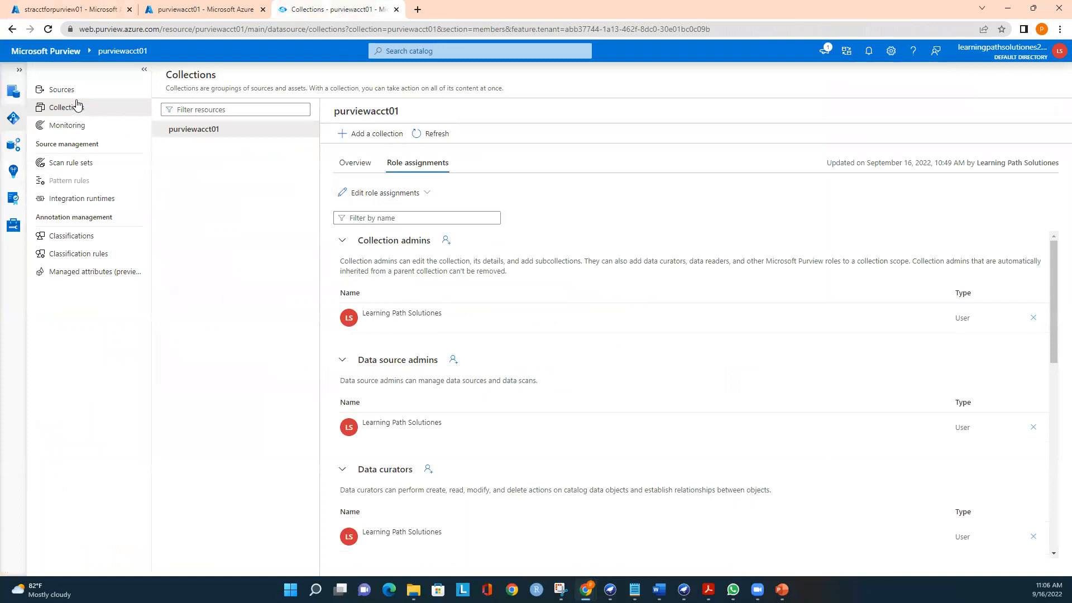
pyautogui.click(15, 124)
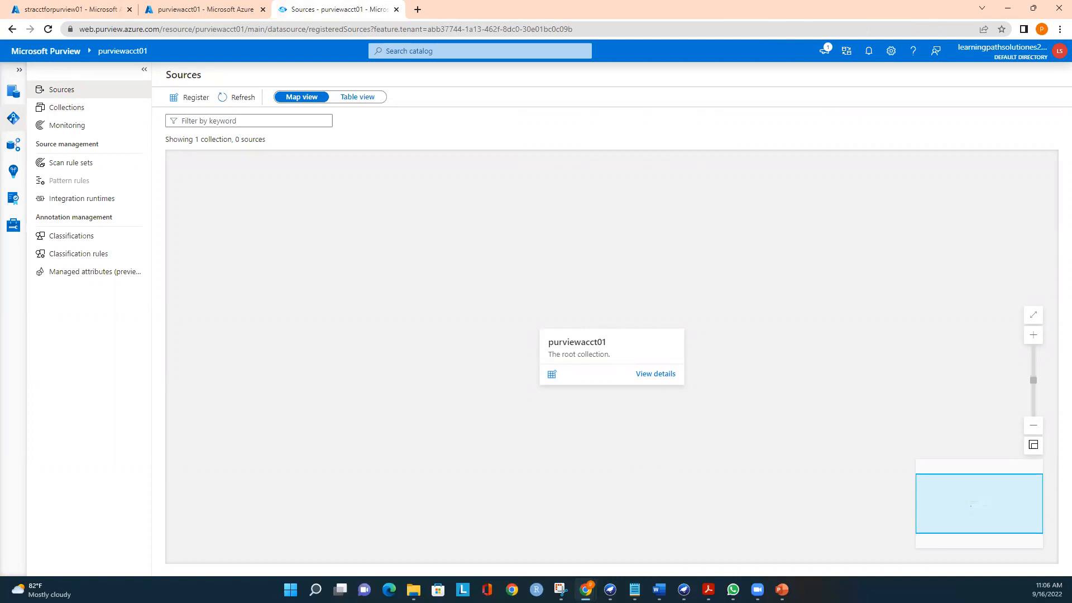
pyautogui.click(186, 100)
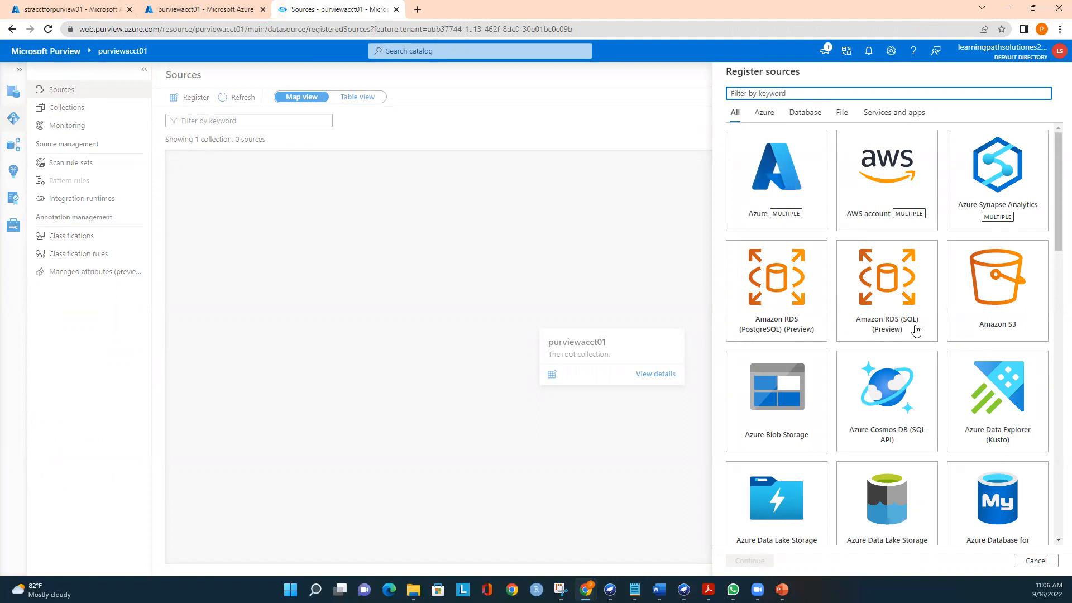
pyautogui.scroll(-3, 924, 358)
pyautogui.scroll(-5, 929, 375)
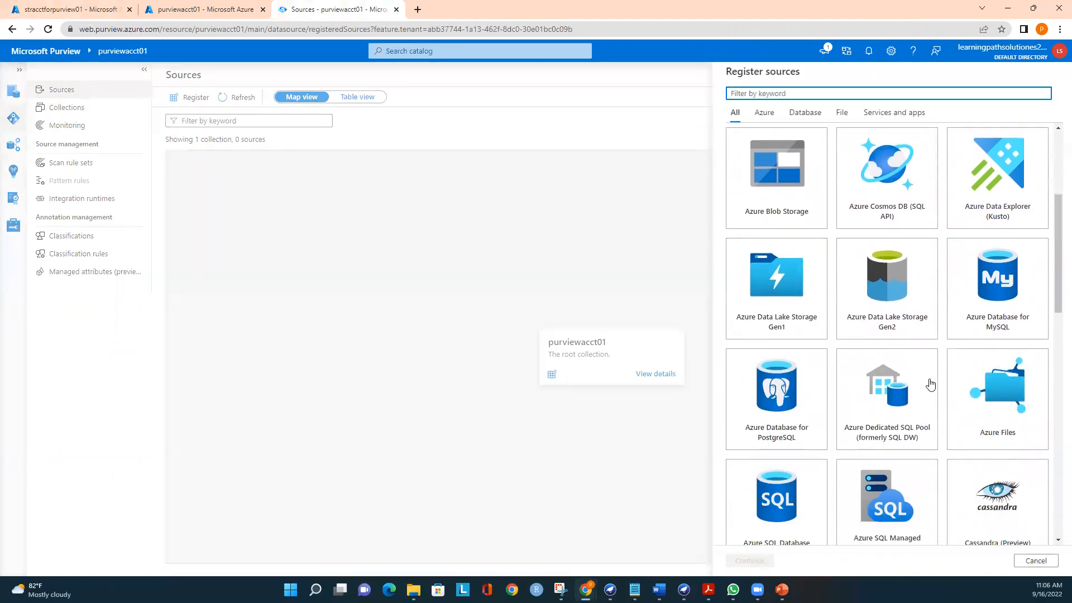
pyautogui.scroll(2, 930, 386)
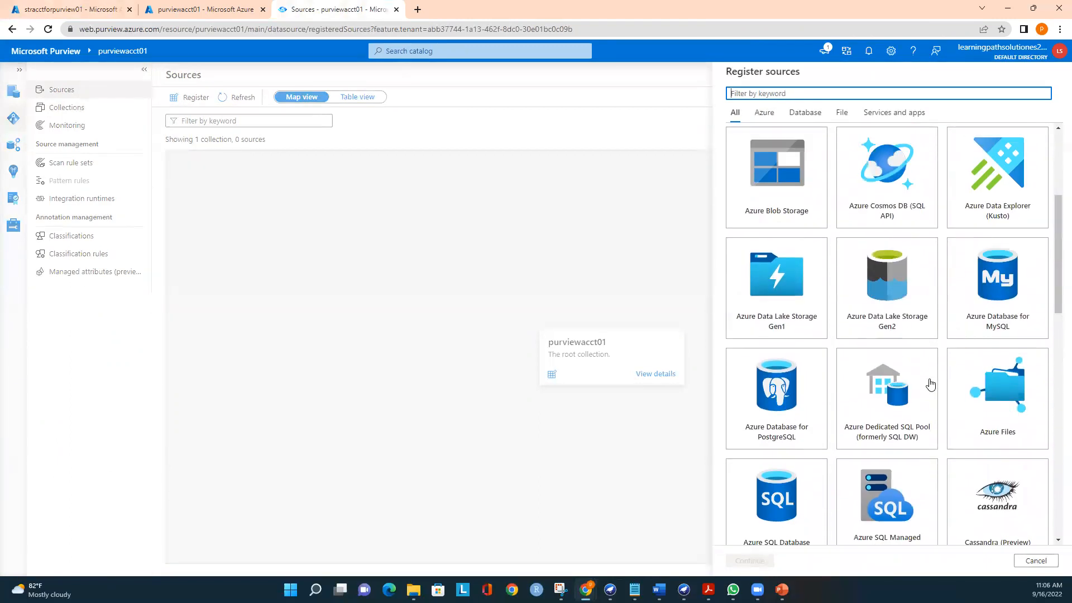
pyautogui.click(883, 291)
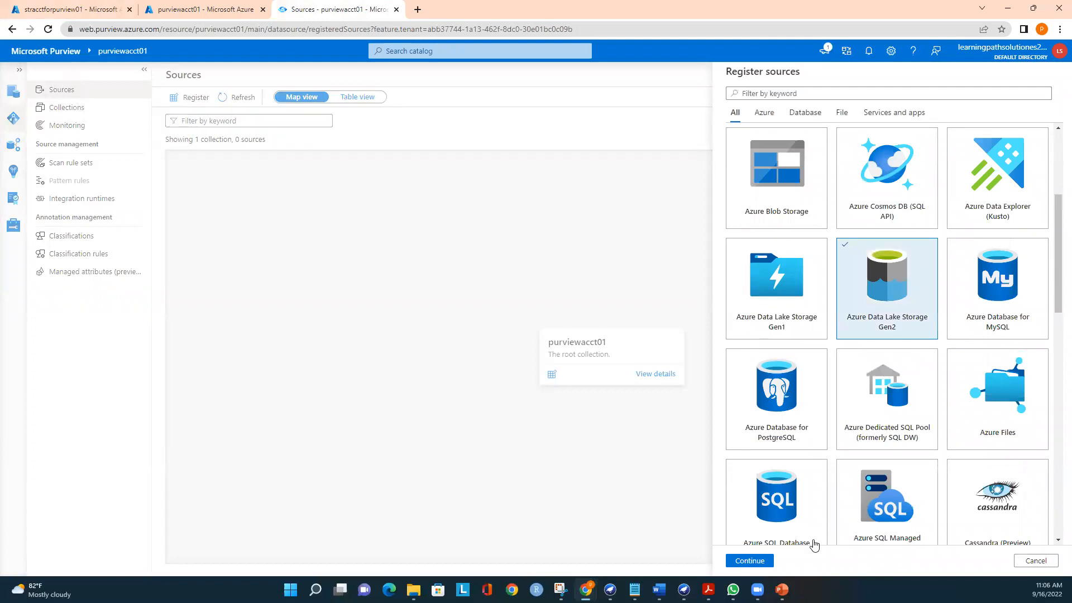
pyautogui.click(750, 560)
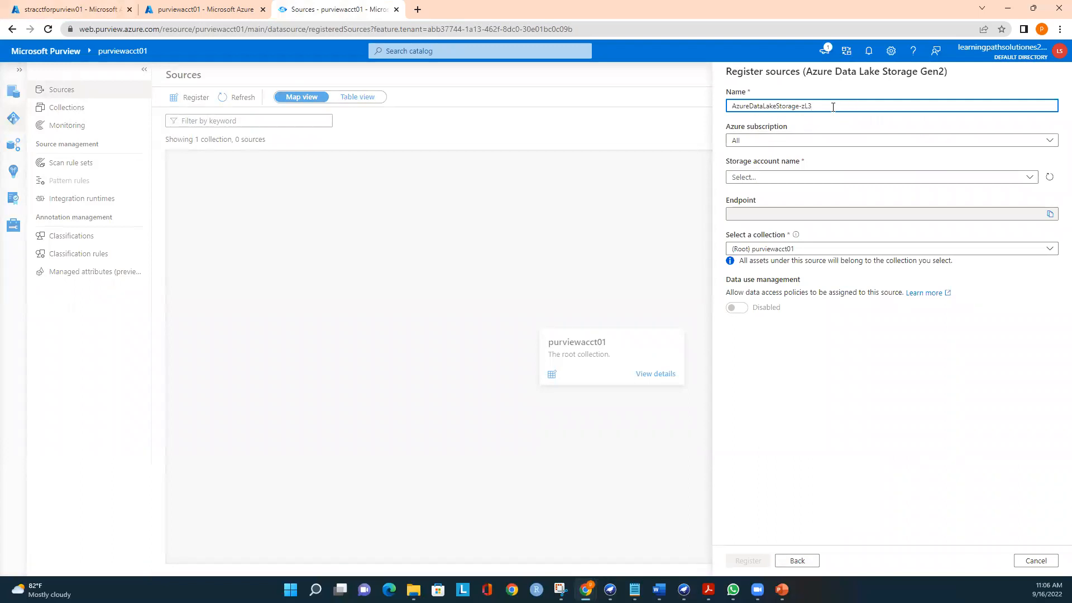
# Register the source with Azure subscription 1 and storage account stracctforpurview01, and check its saved settings without changing them
pyautogui.click(778, 146)
pyautogui.click(780, 177)
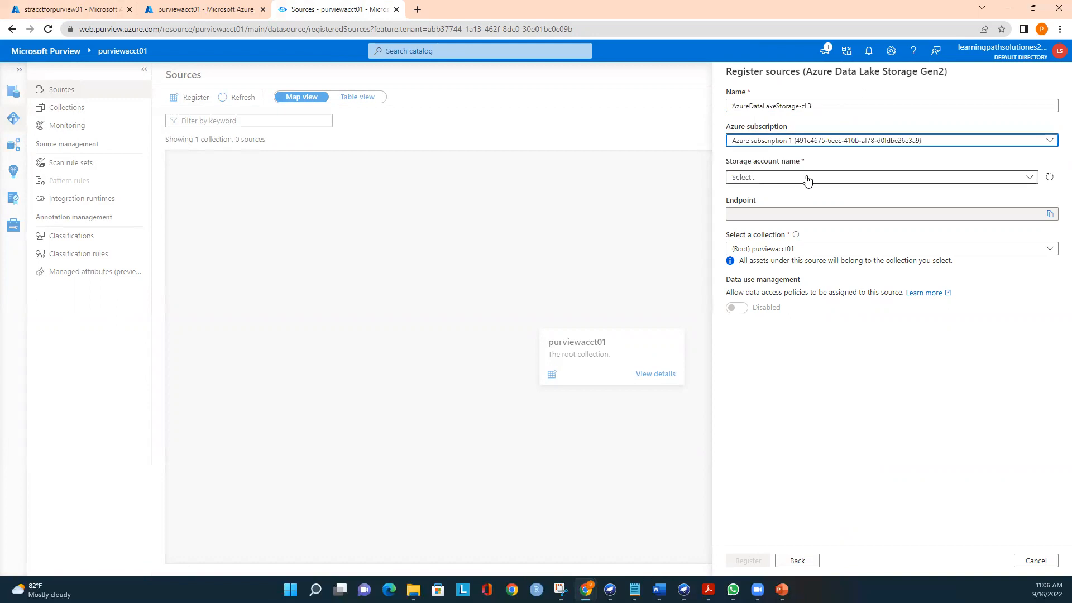
pyautogui.click(858, 177)
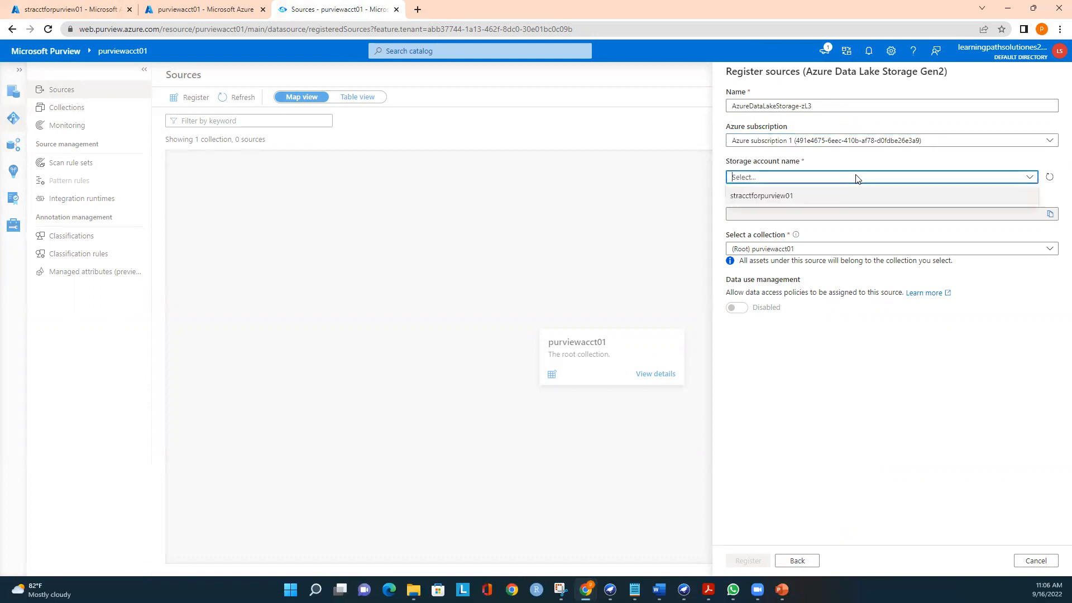
pyautogui.click(769, 197)
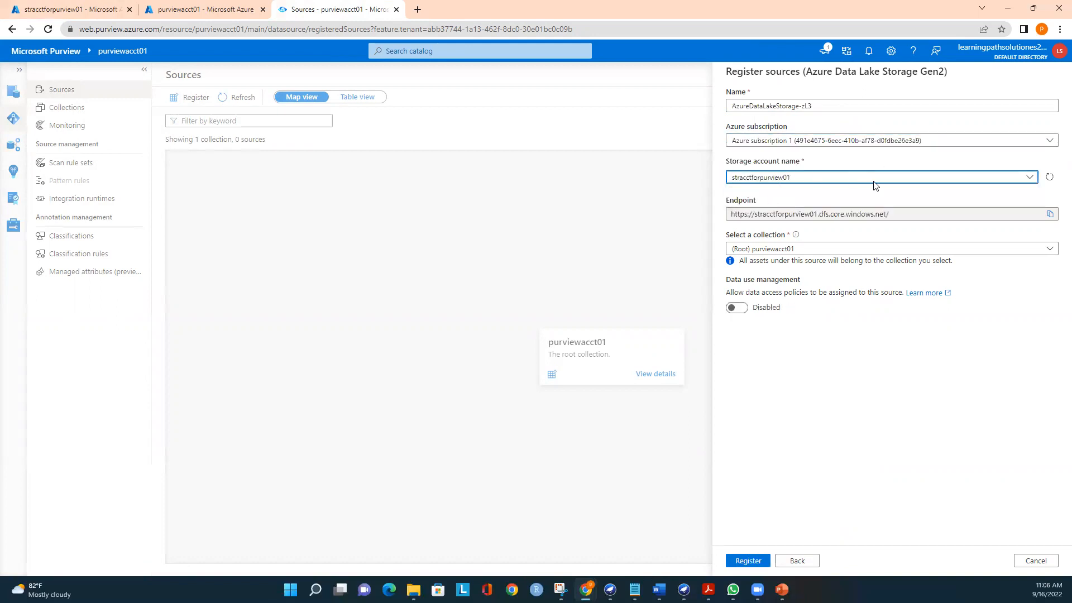
pyautogui.click(749, 562)
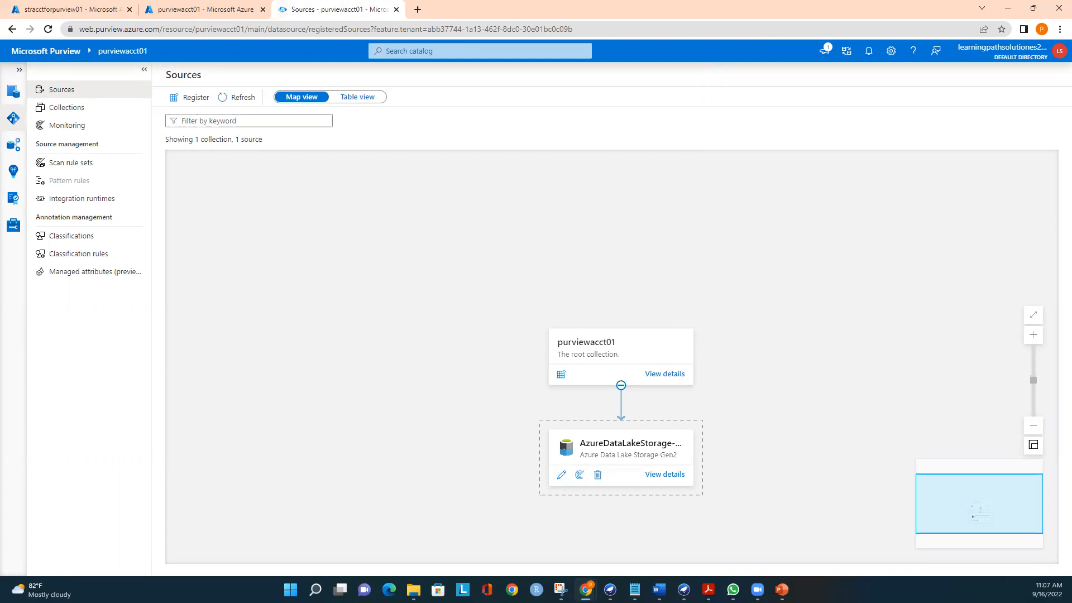
pyautogui.click(562, 476)
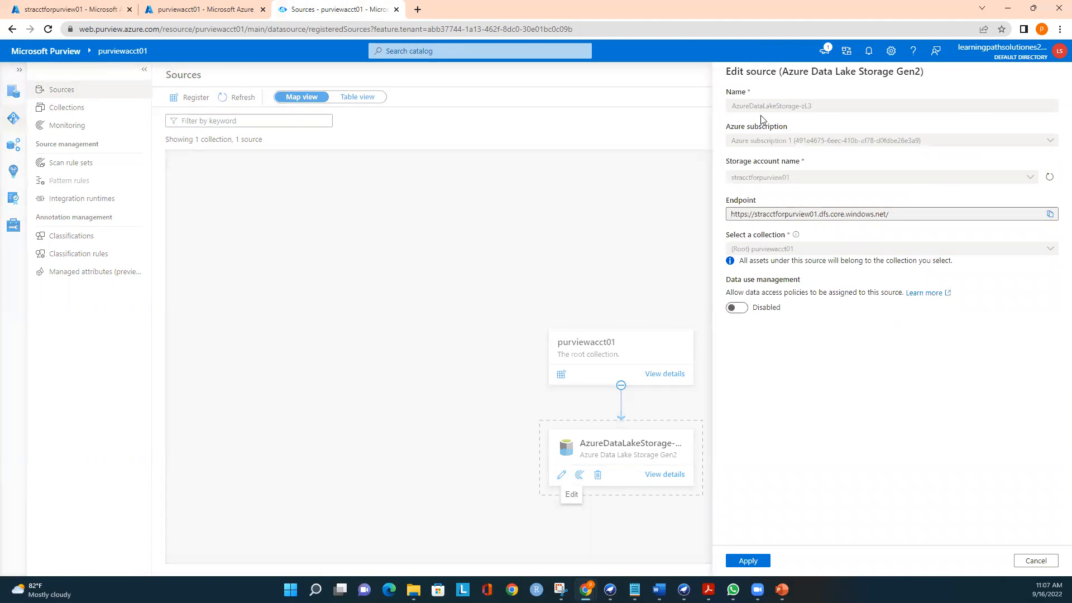
pyautogui.click(1035, 561)
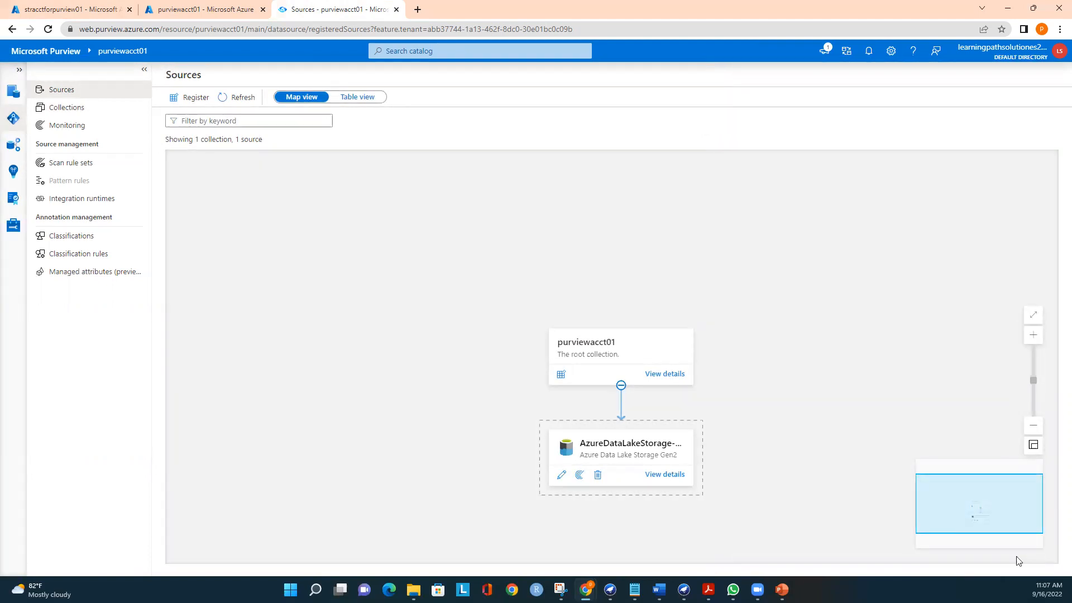
# Try to set up a scan of the Data Lake source with the Microsoft Purview MSI credential, full scope and default AdlsGen2 rule set
pyautogui.click(581, 477)
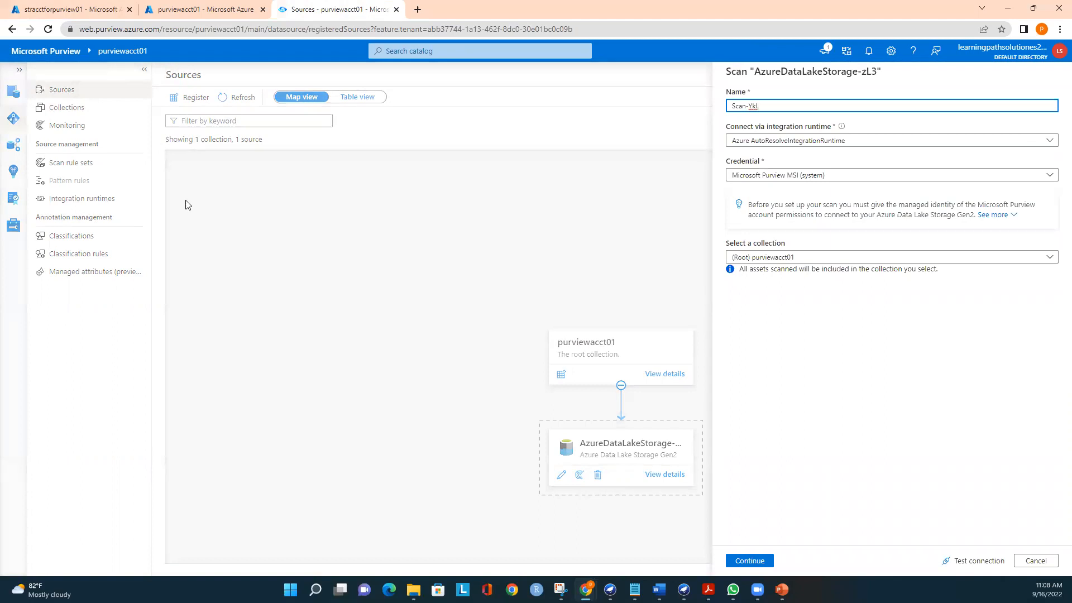
pyautogui.click(774, 178)
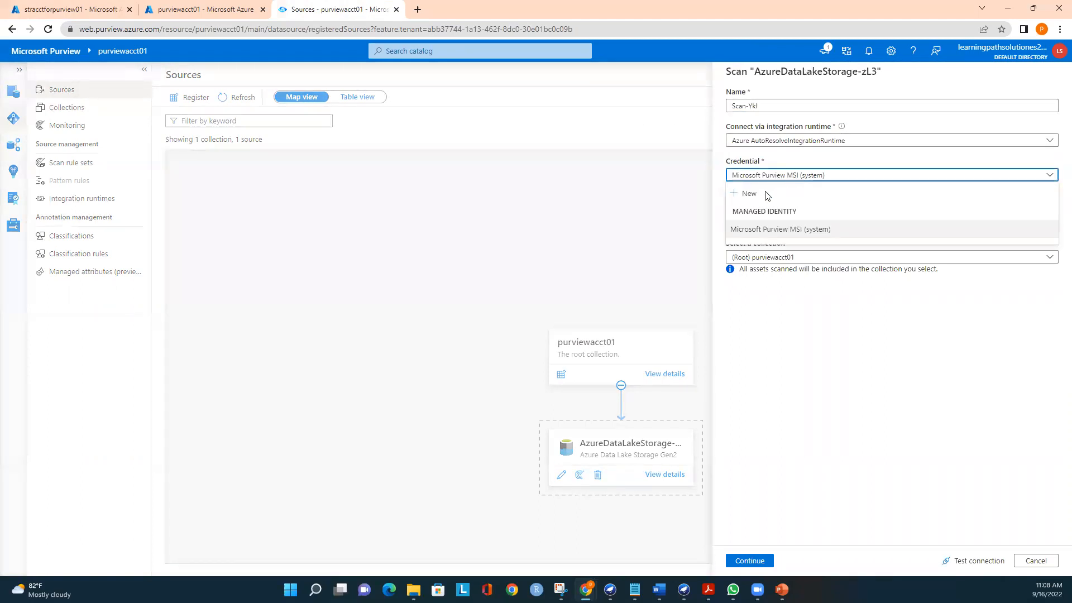
pyautogui.click(830, 357)
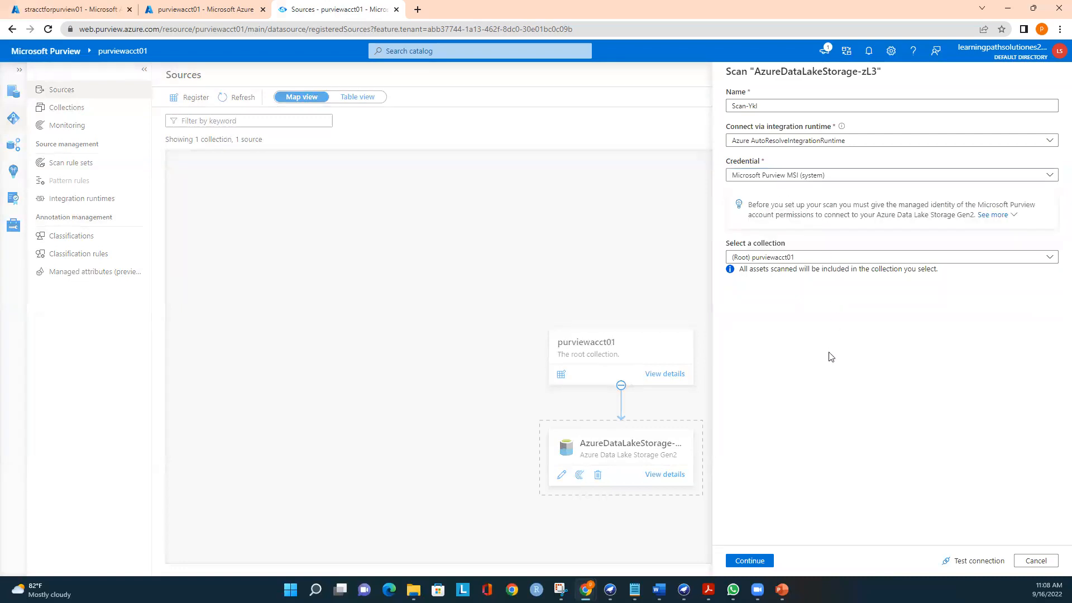
pyautogui.click(750, 561)
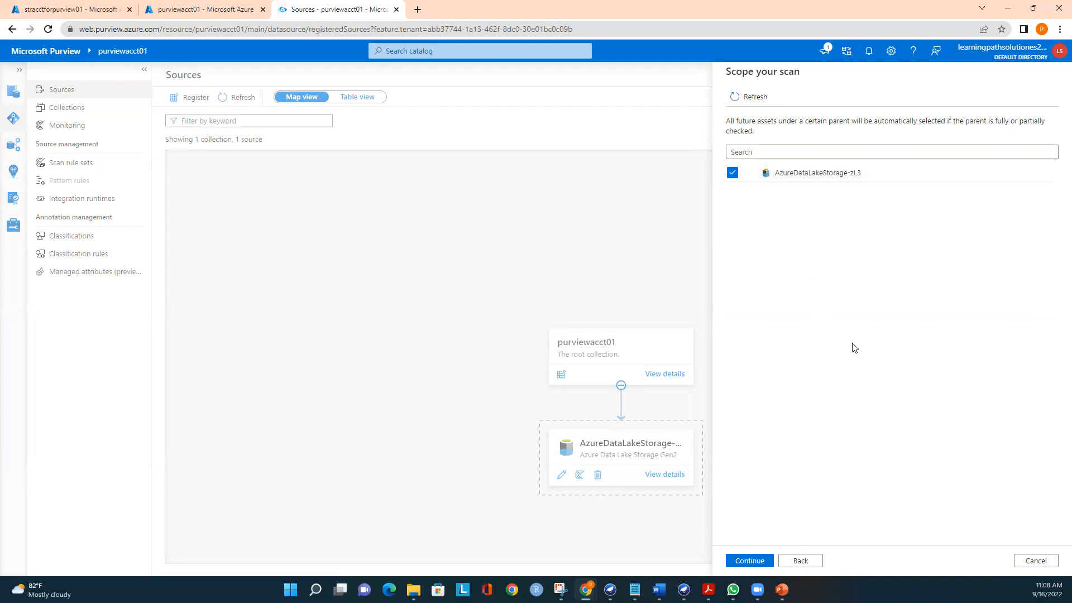
pyautogui.click(755, 564)
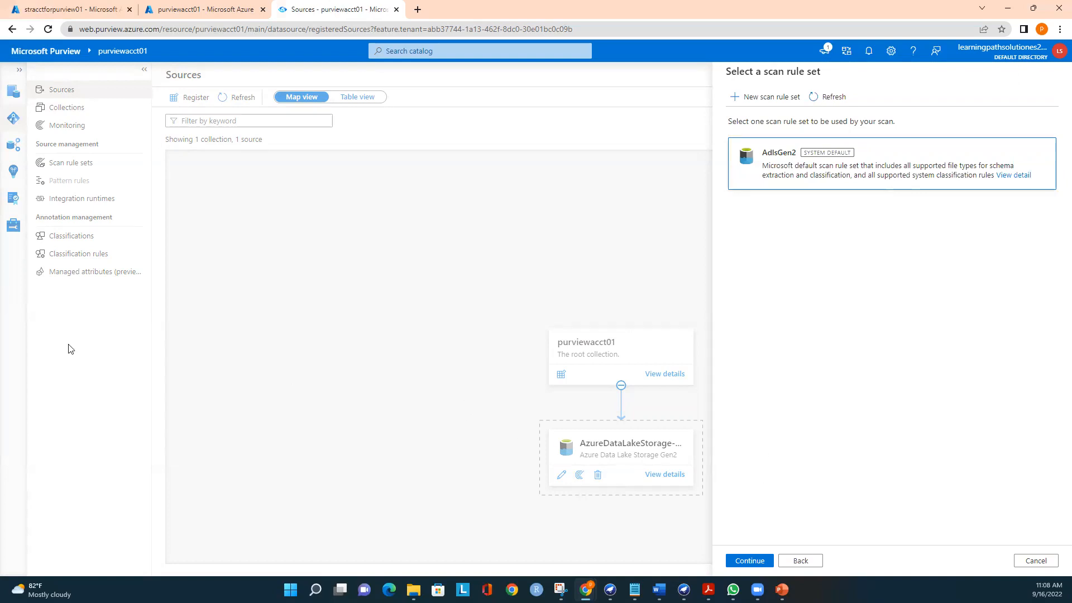
pyautogui.click(751, 560)
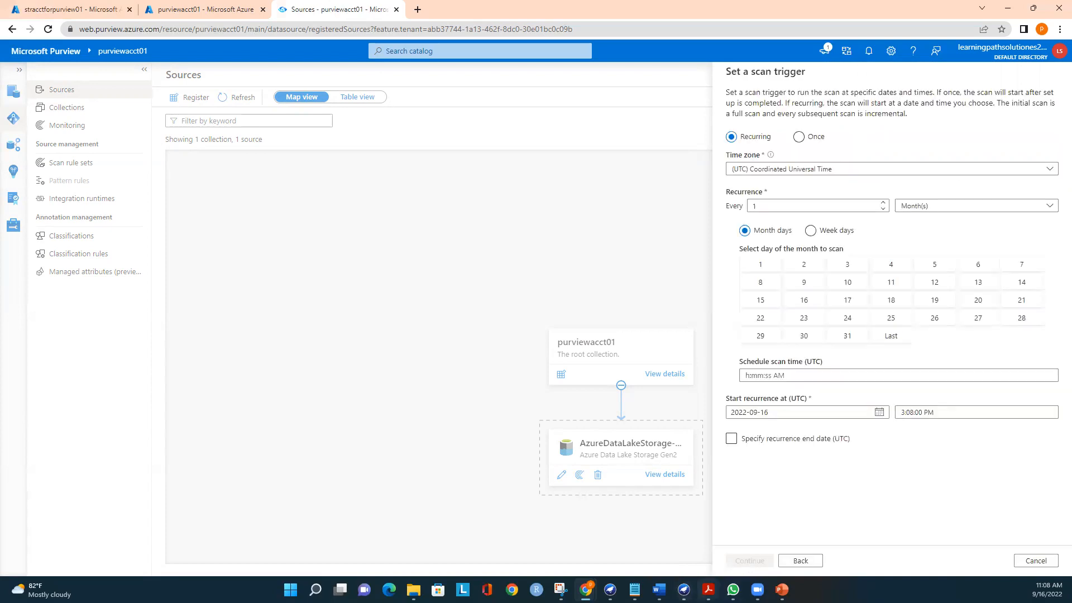
# Return to the scan rule set selection and try to create a new rule set named adls_scan-01
pyautogui.click(808, 562)
pyautogui.click(769, 97)
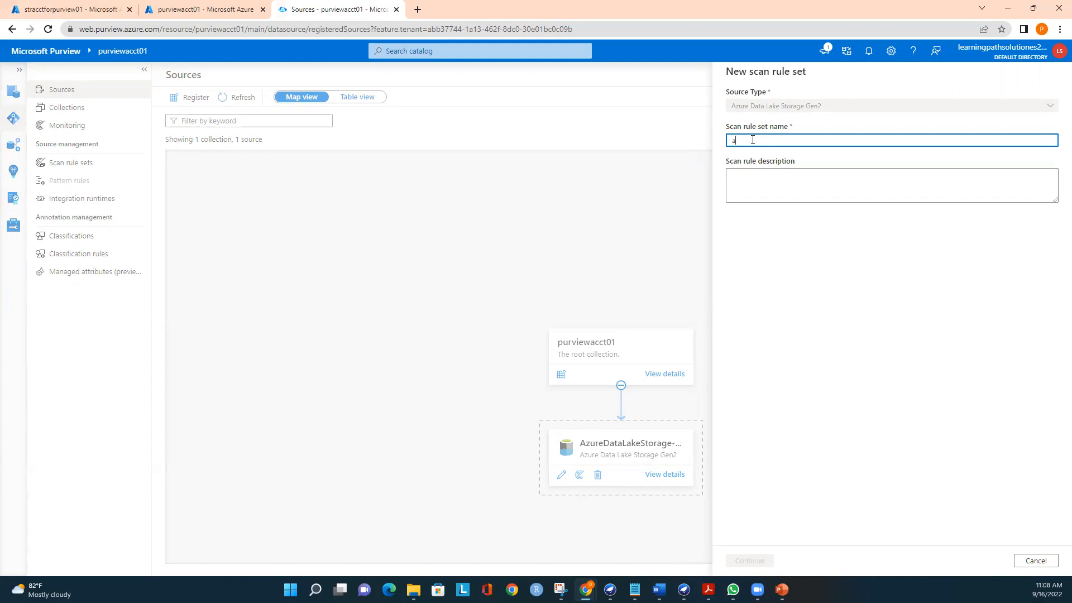
pyautogui.write('adls_scan-01')
pyautogui.click(769, 188)
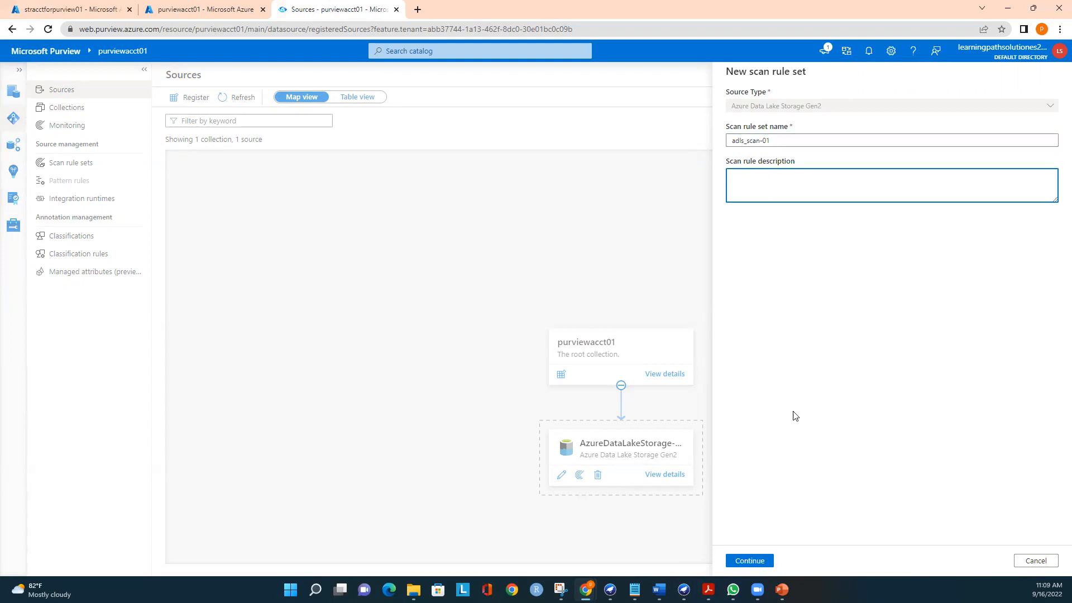
pyautogui.click(751, 561)
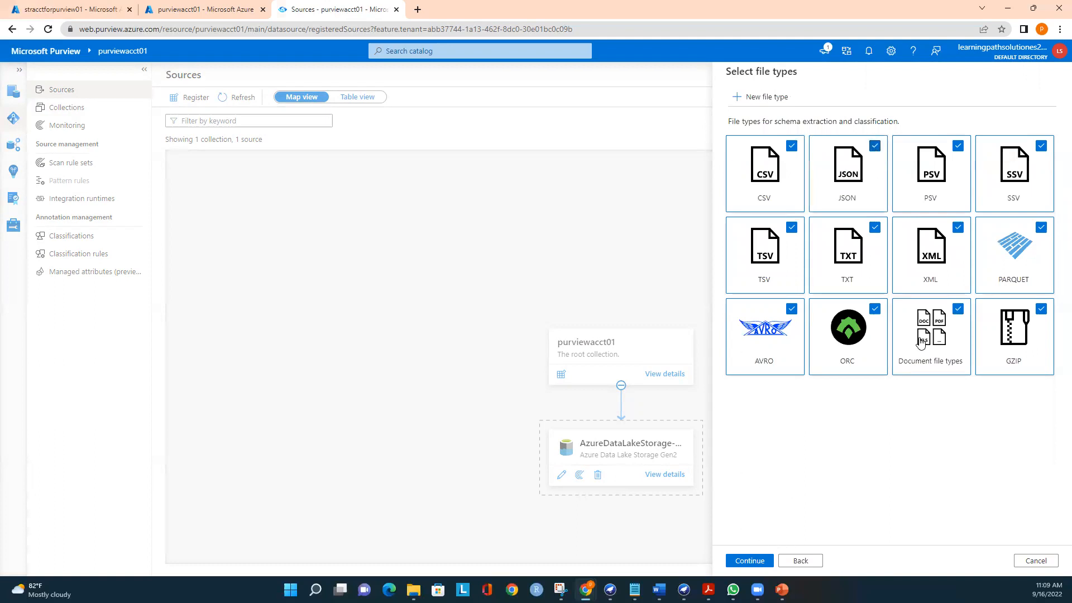
# Try excluding the GZIP, document and ORC file types, include them again and continue with the rule set
pyautogui.click(1039, 311)
pyautogui.click(959, 311)
pyautogui.click(875, 311)
pyautogui.click(875, 311)
pyautogui.click(959, 311)
pyautogui.click(1041, 310)
pyautogui.click(761, 562)
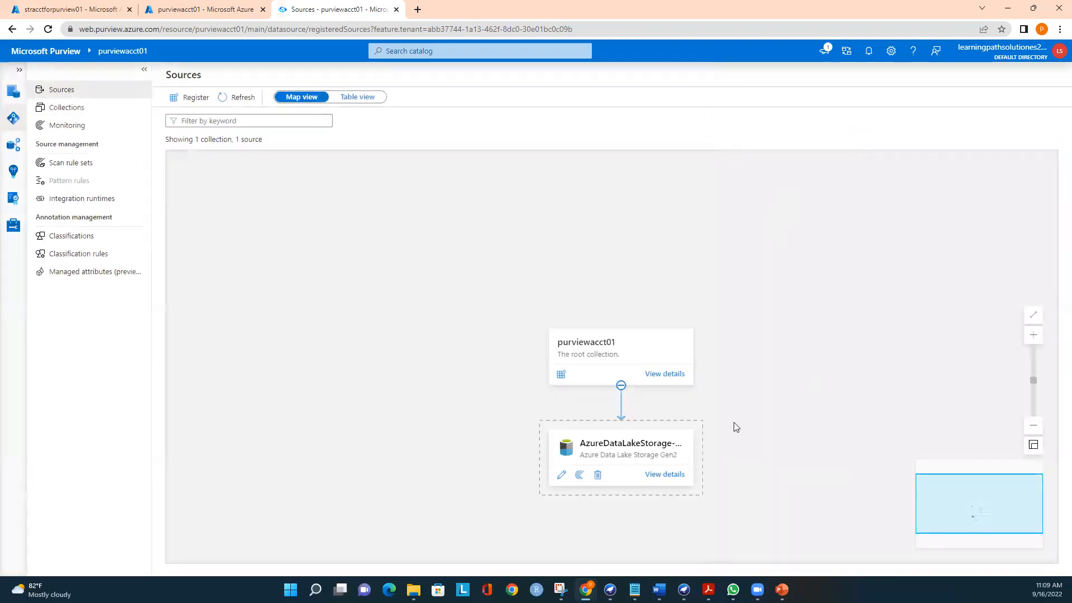
# Start a new scan of the Data Lake source, keeping the default credential and full scope, and stop at the scan rule set selection
pyautogui.click(580, 475)
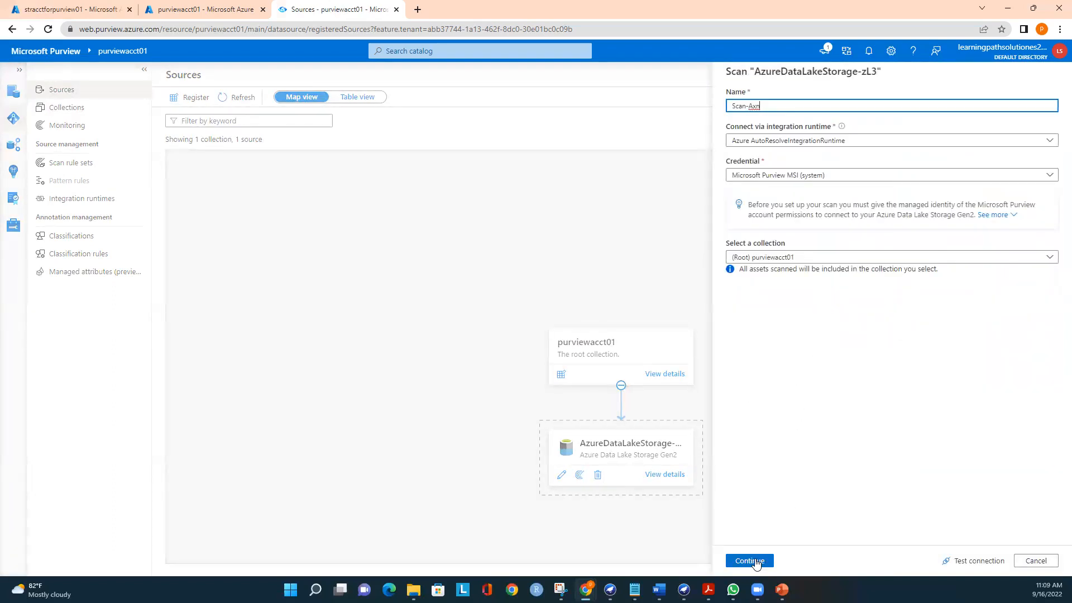
pyautogui.click(752, 561)
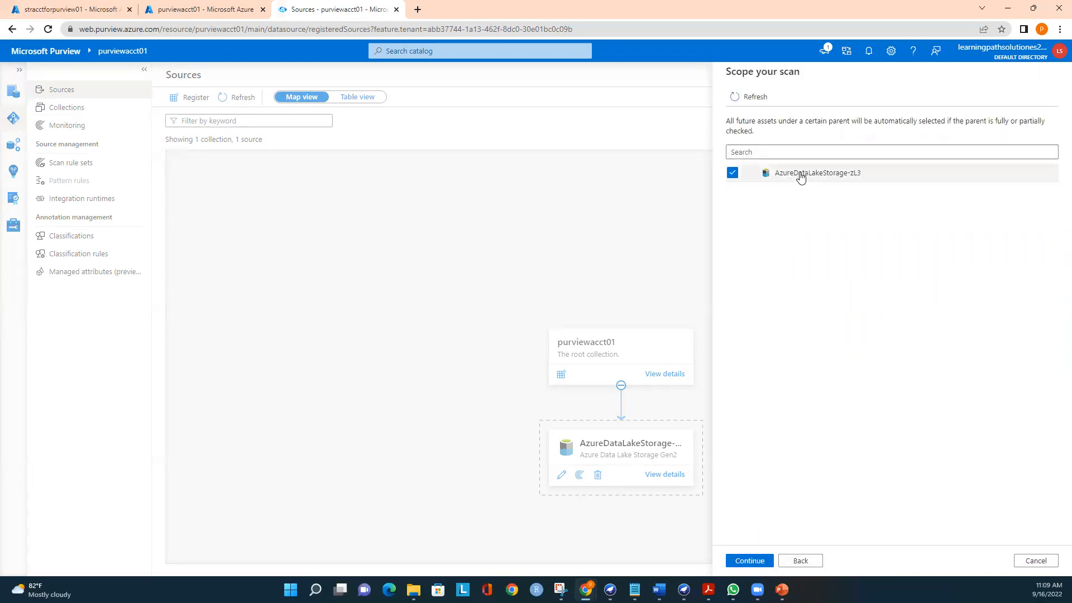
pyautogui.click(750, 562)
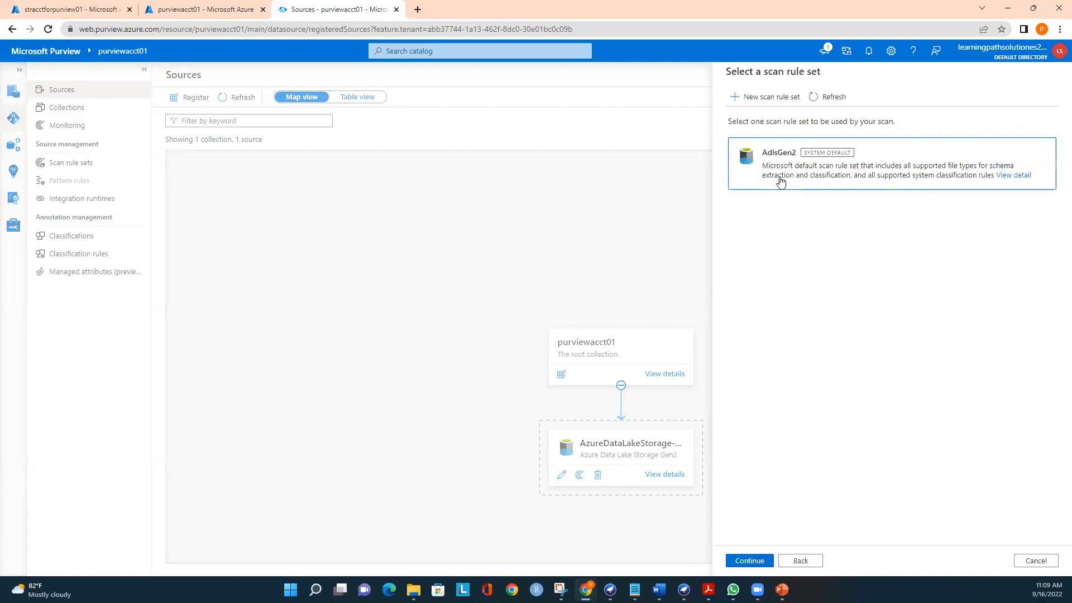
pyautogui.click(752, 561)
pyautogui.click(801, 561)
# Add a new scan rule set named adls_scan_01 and keep all file types selected
pyautogui.click(758, 98)
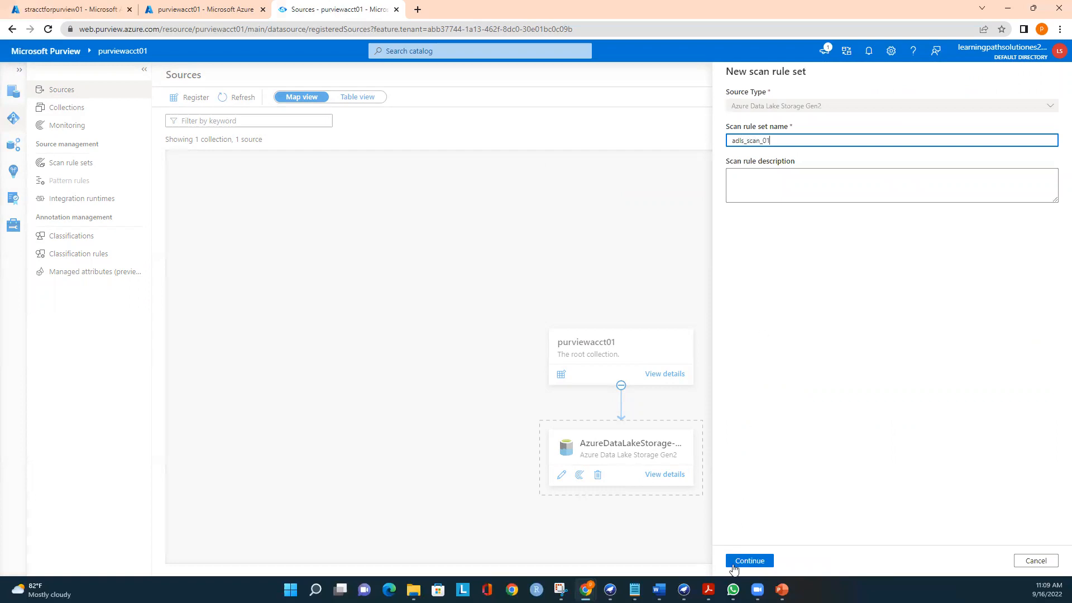
pyautogui.click(749, 561)
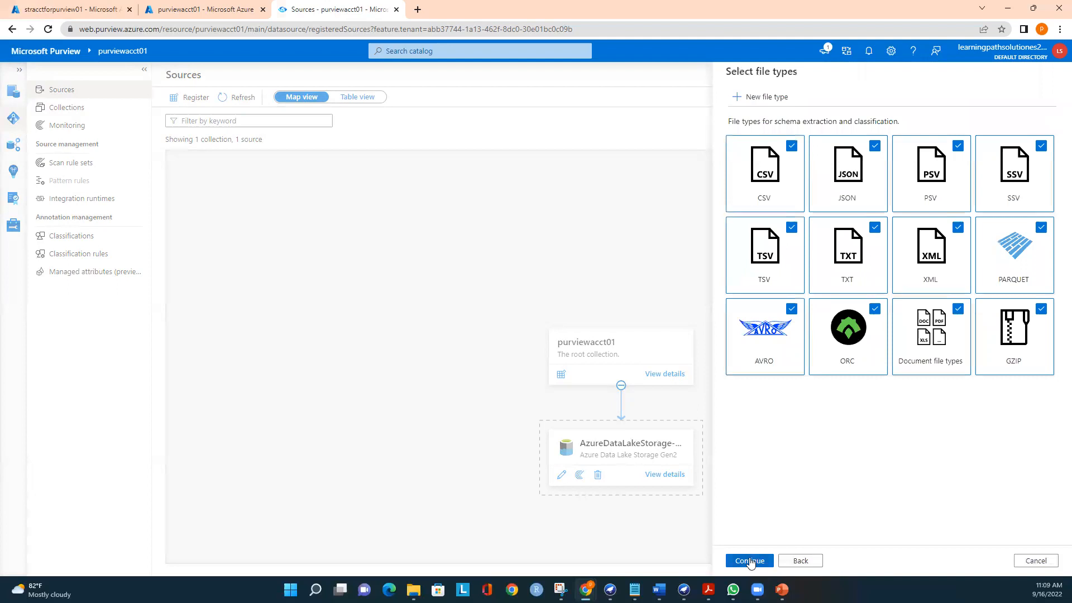
pyautogui.click(751, 562)
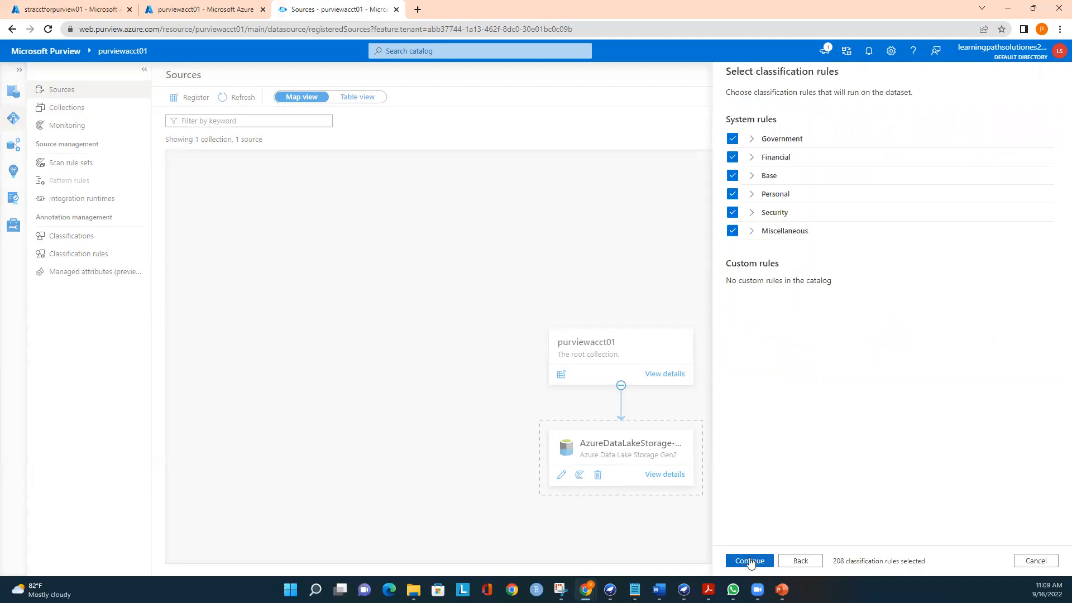
# Review the Government and Financial classification rules and exclude Japan Bank Account Number, SWIFT Code and U.S. Bank Account Number from the rule set
pyautogui.click(752, 140)
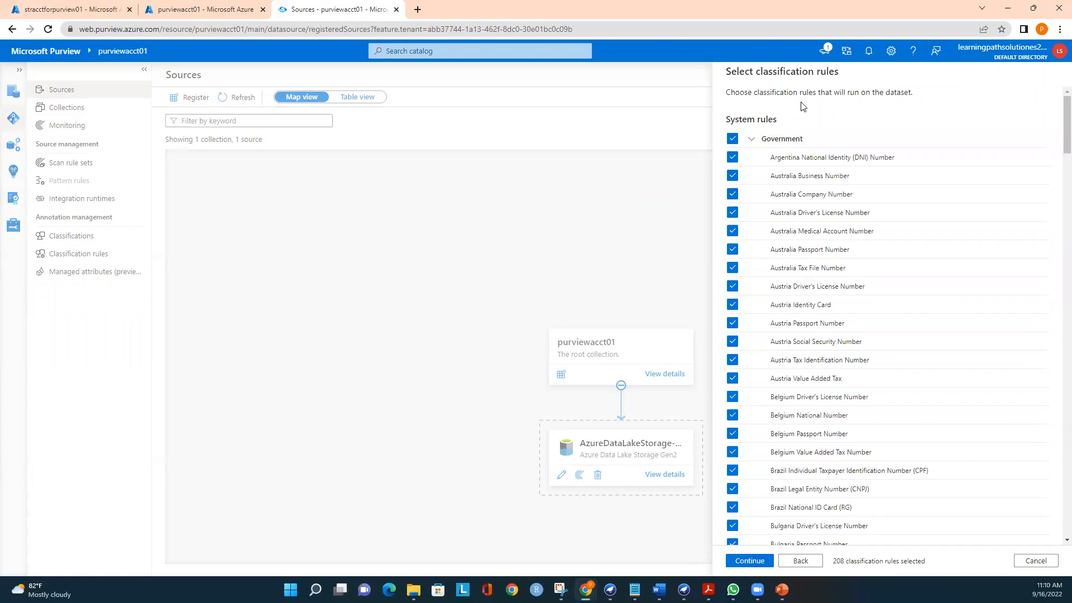
pyautogui.click(752, 140)
pyautogui.click(751, 158)
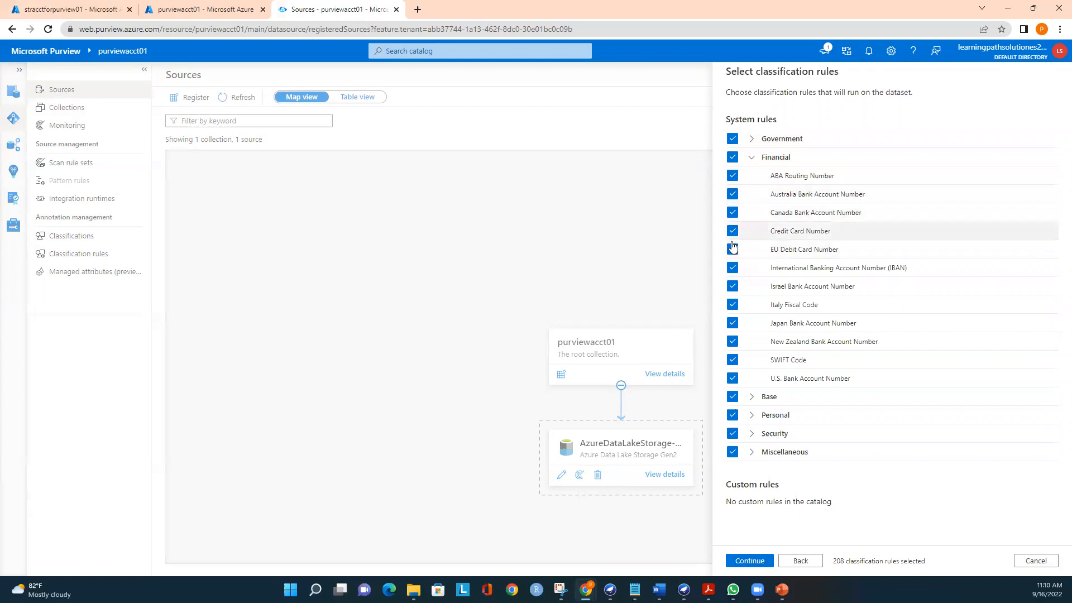
pyautogui.click(732, 327)
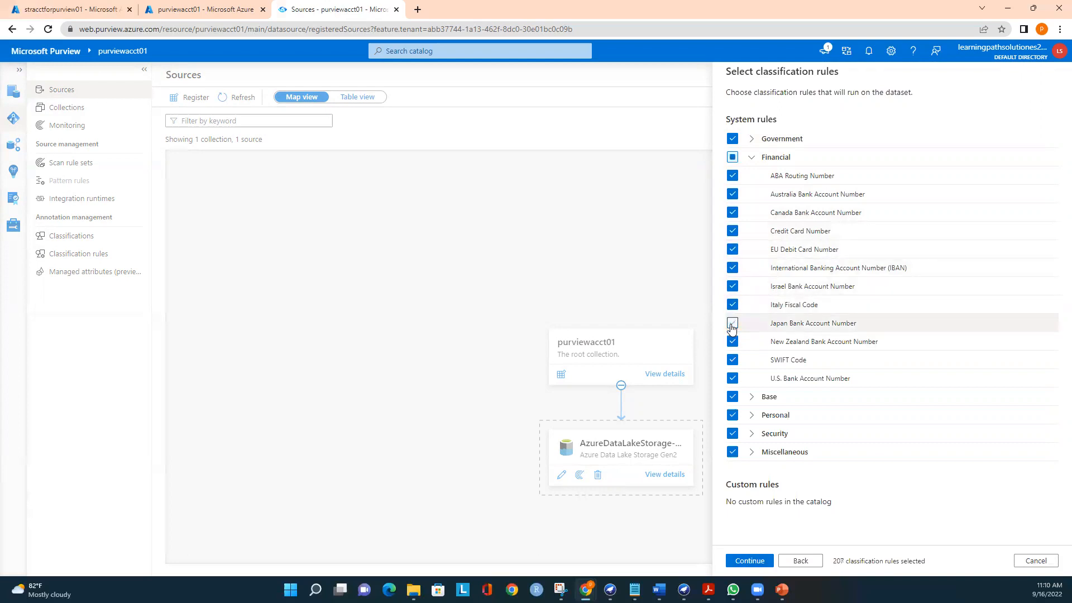
pyautogui.click(733, 360)
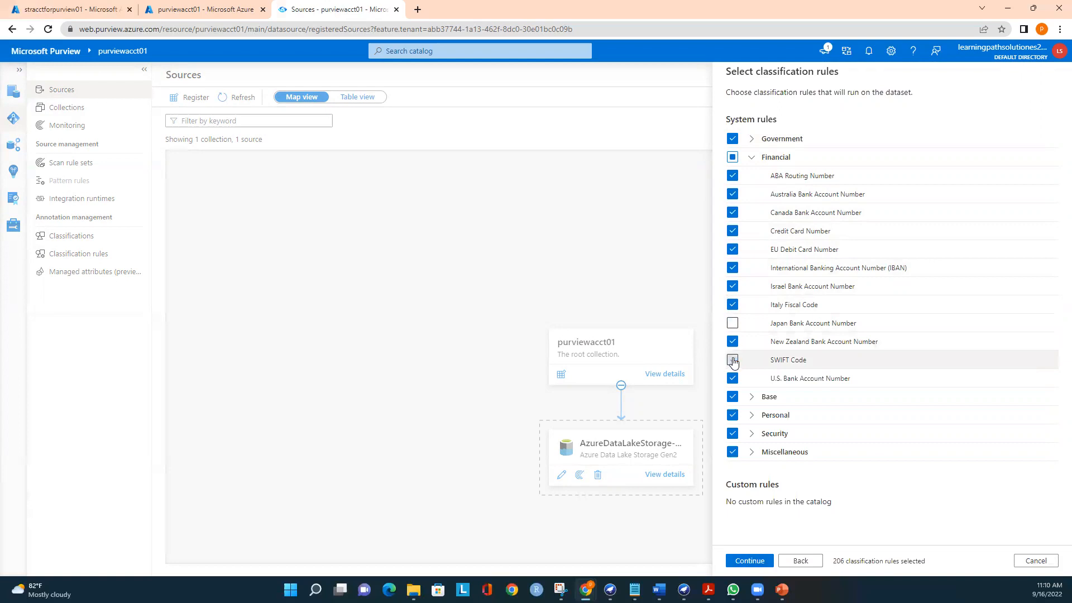
pyautogui.click(733, 378)
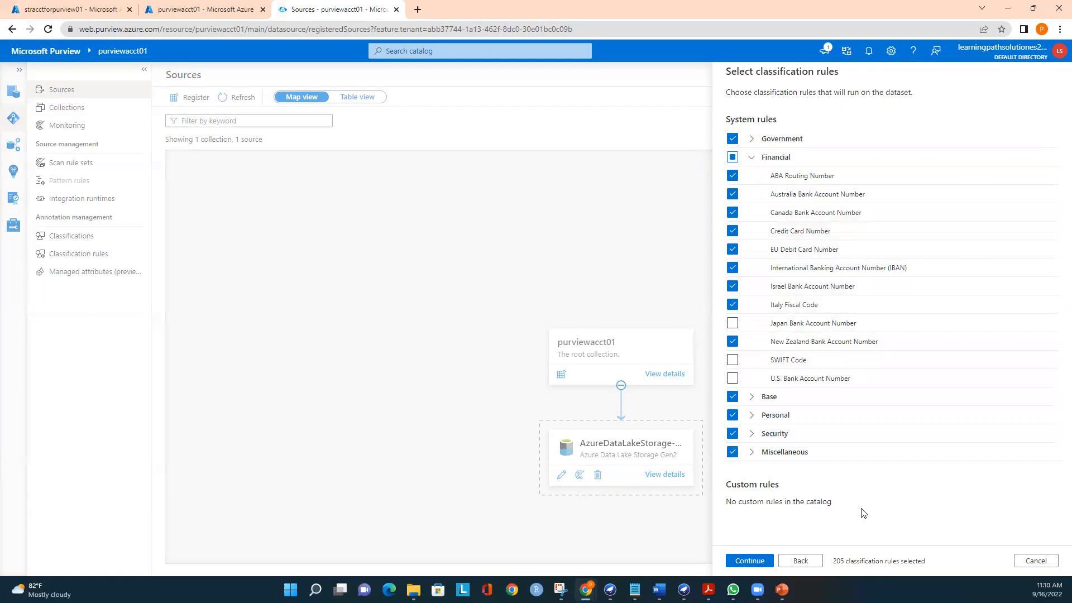
pyautogui.click(750, 561)
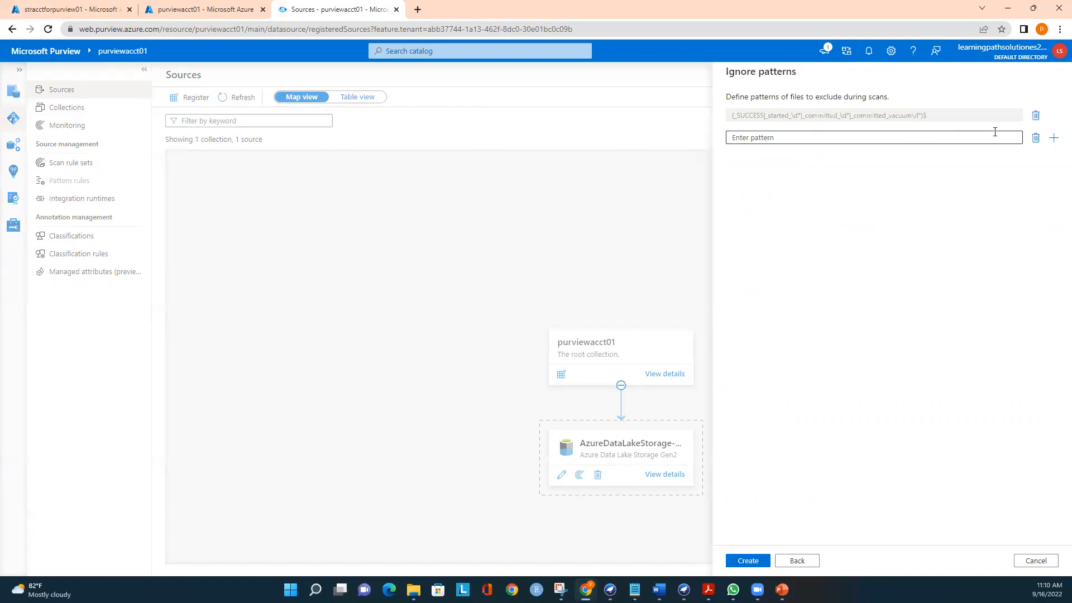
# Create the adls_scan_01 rule set without extra ignore patterns and continue the scan with it selected
pyautogui.click(1054, 139)
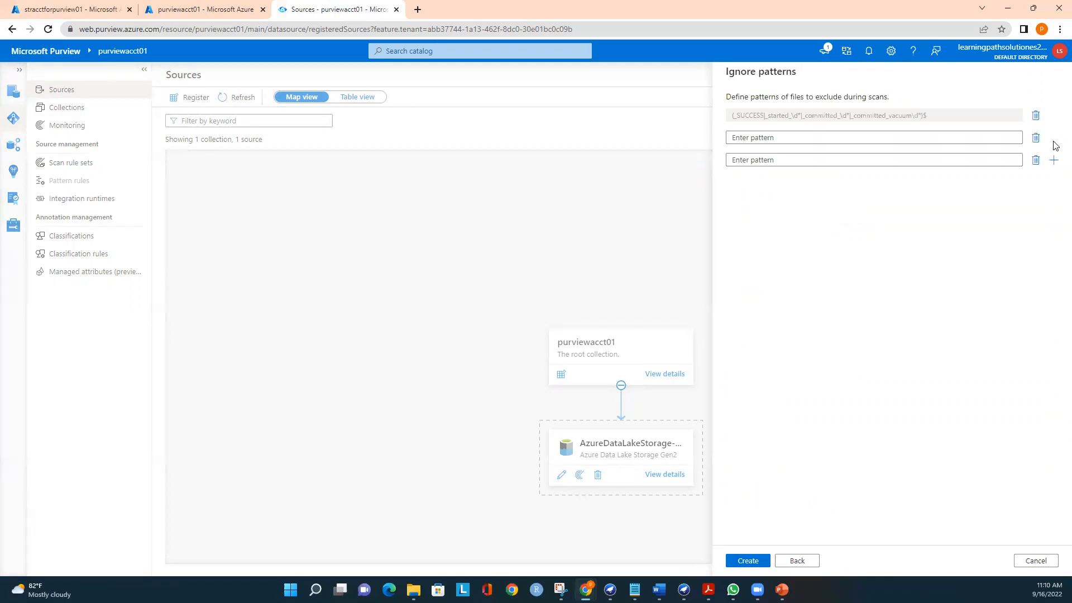
pyautogui.click(1036, 161)
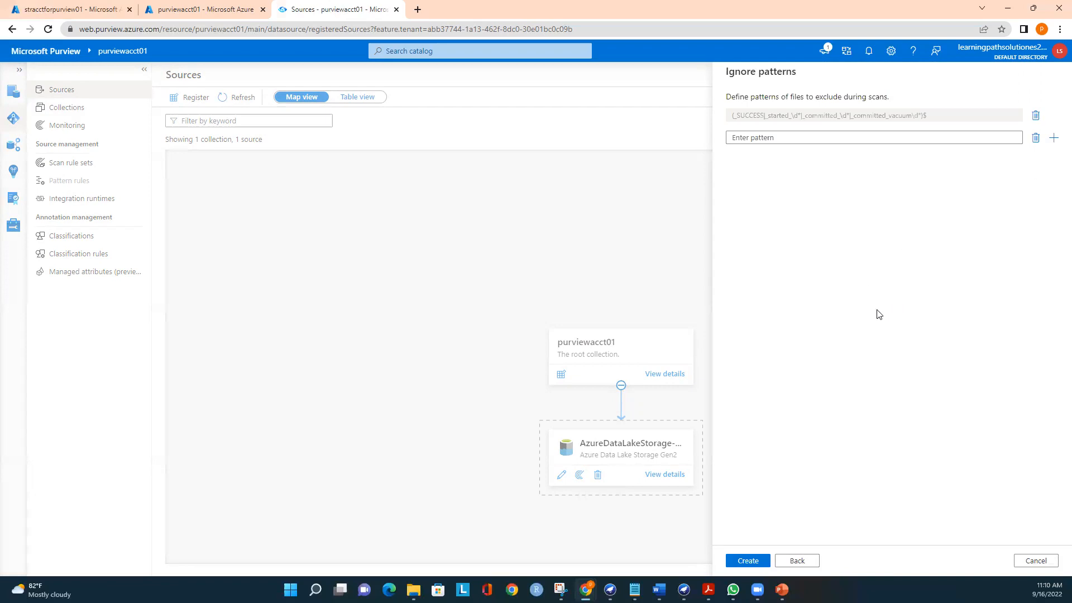
pyautogui.click(750, 561)
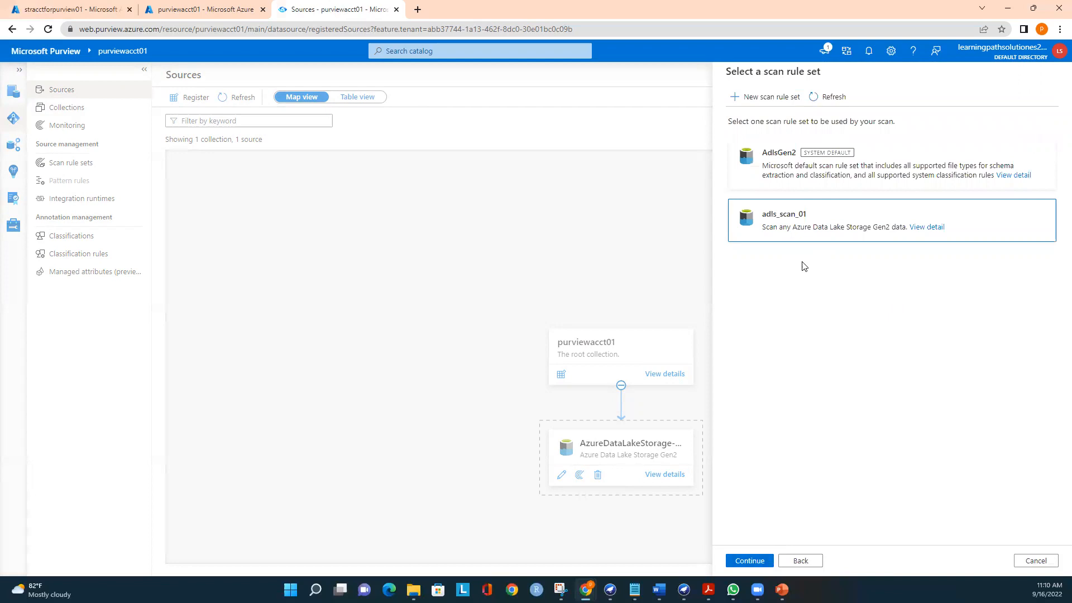
pyautogui.click(757, 563)
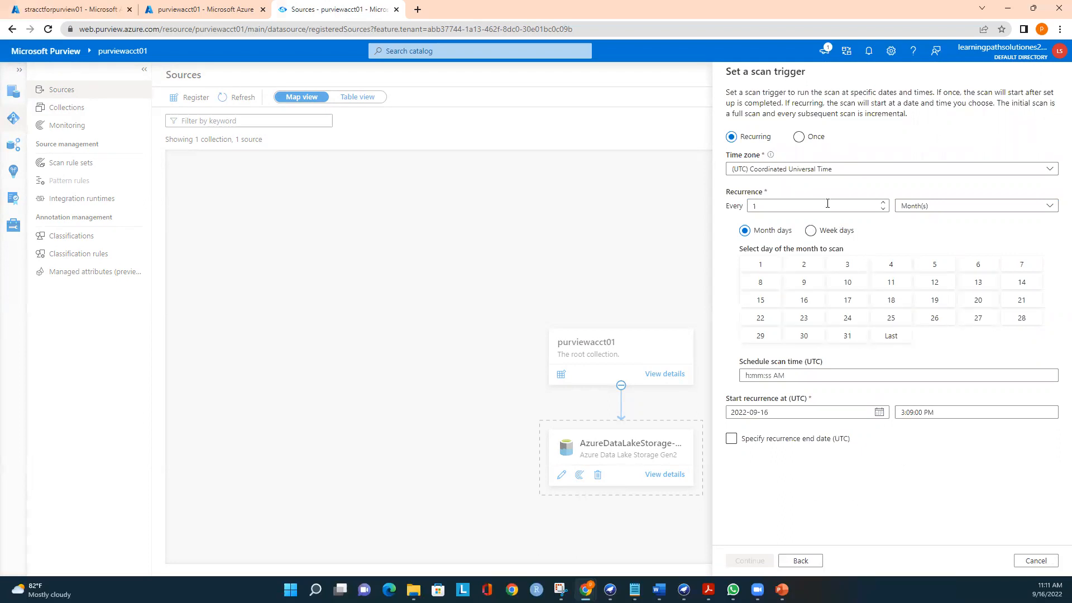
# Set the scan trigger to recur every 1 week on Wednesday
pyautogui.click(799, 136)
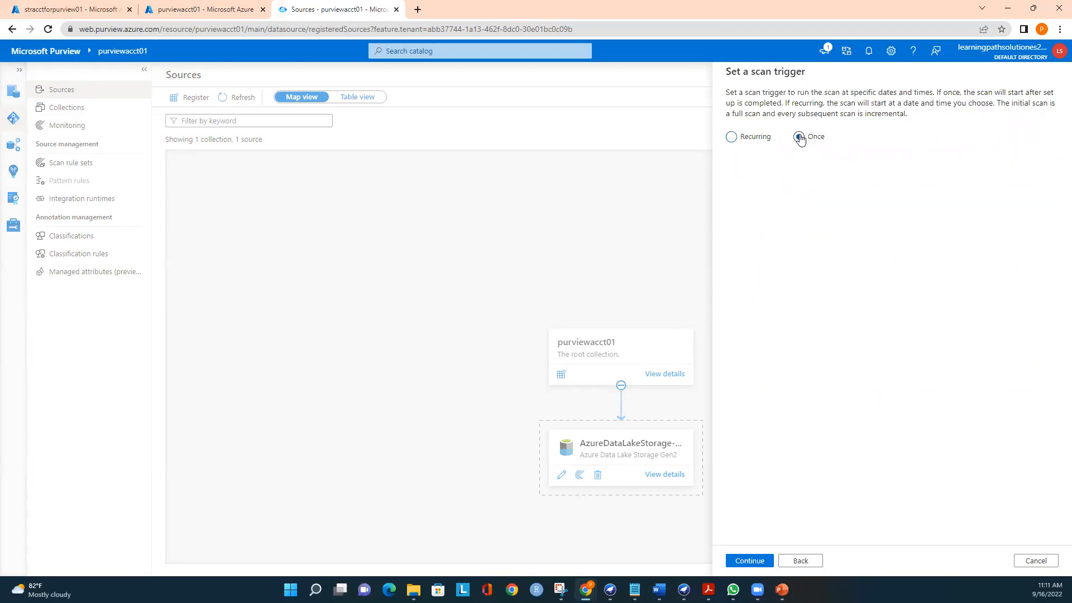
pyautogui.click(732, 137)
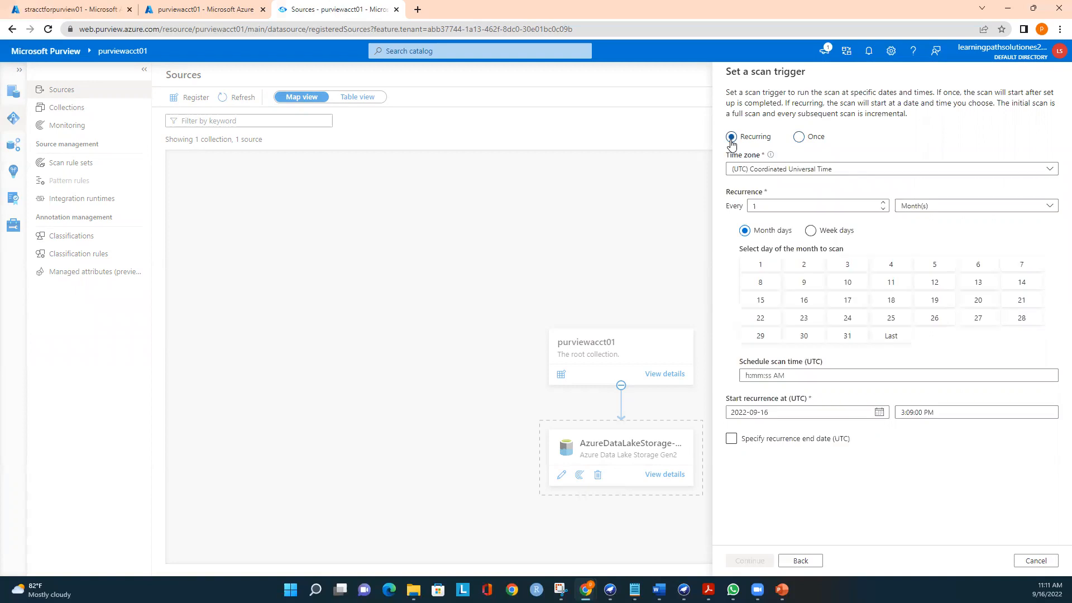
pyautogui.click(926, 208)
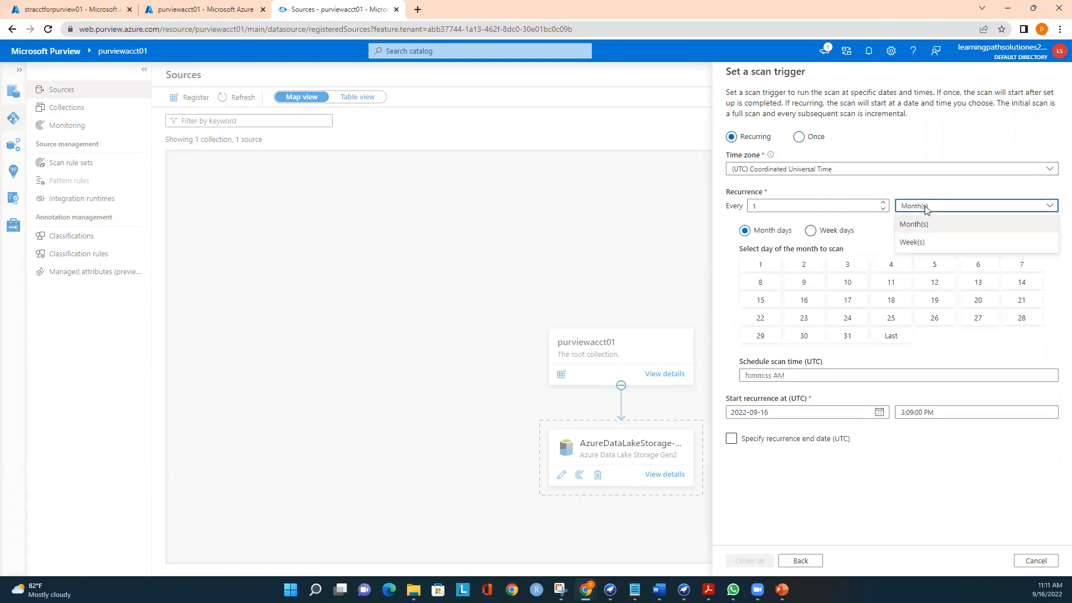
pyautogui.click(918, 243)
pyautogui.click(892, 246)
pyautogui.click(778, 282)
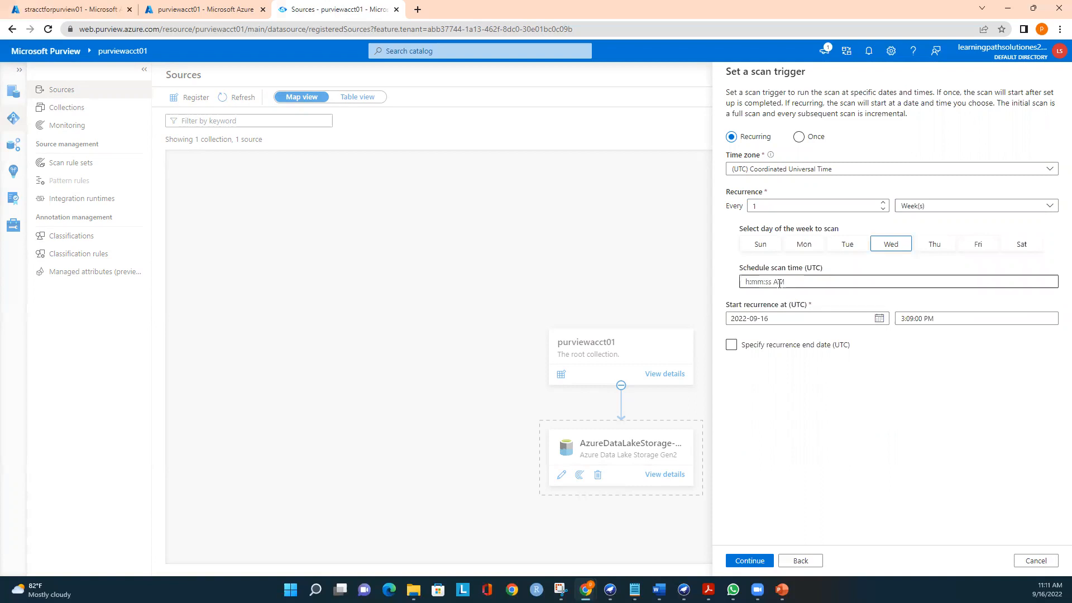
# Set the scan trigger's time zone to (UTC-05:00) Eastern Time (US & Canada)
pyautogui.click(983, 169)
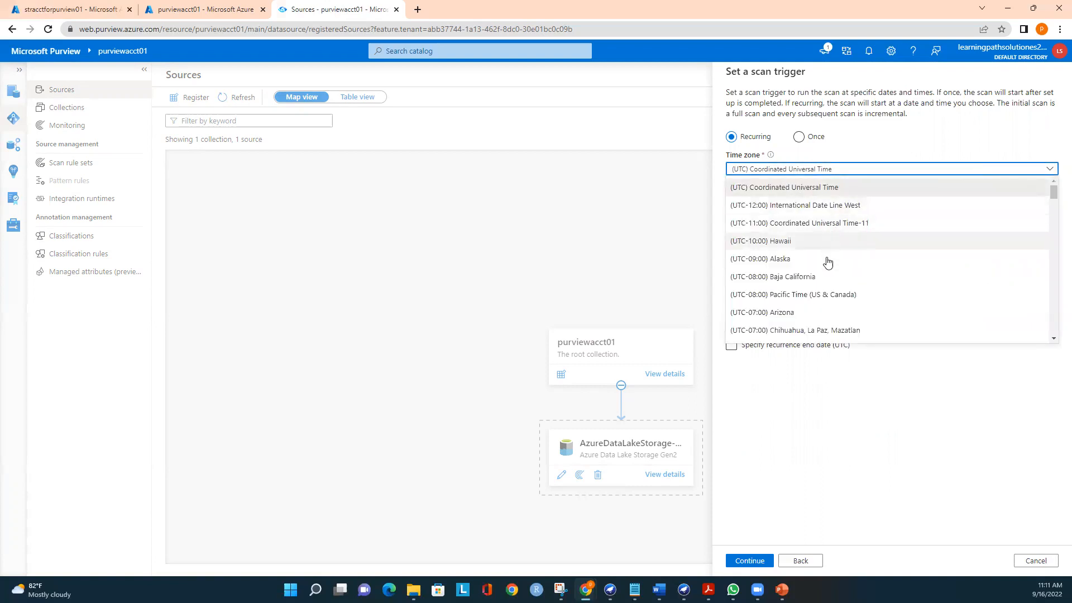
pyautogui.scroll(-1, 827, 268)
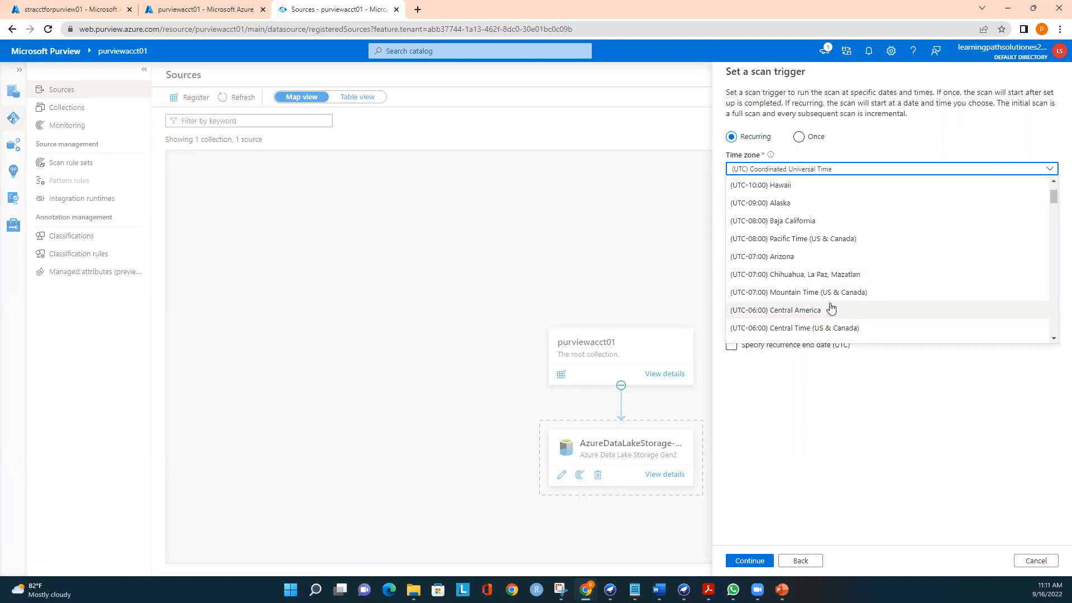
pyautogui.scroll(-1, 866, 269)
pyautogui.scroll(-1, 854, 302)
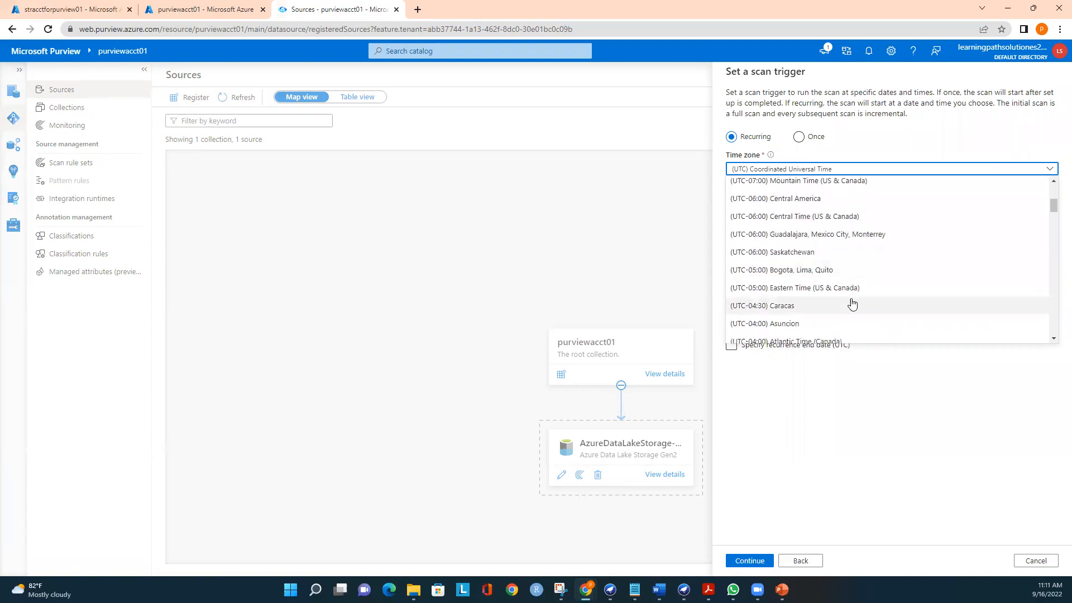
pyautogui.click(823, 288)
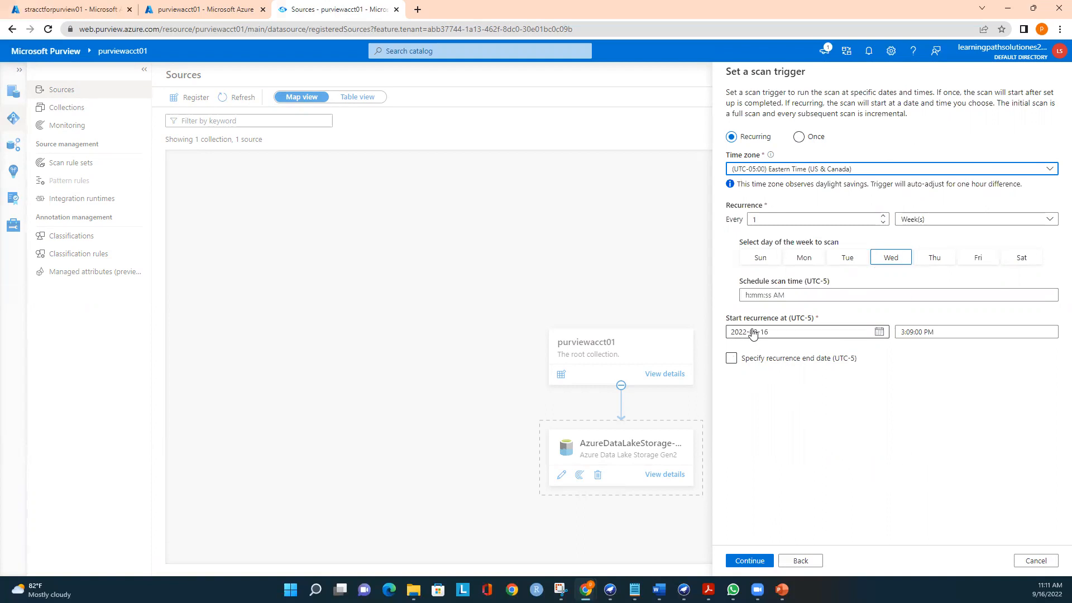
# Specify 2022-09-30 as the recurrence end date, review the scan, and save and run it
pyautogui.click(732, 360)
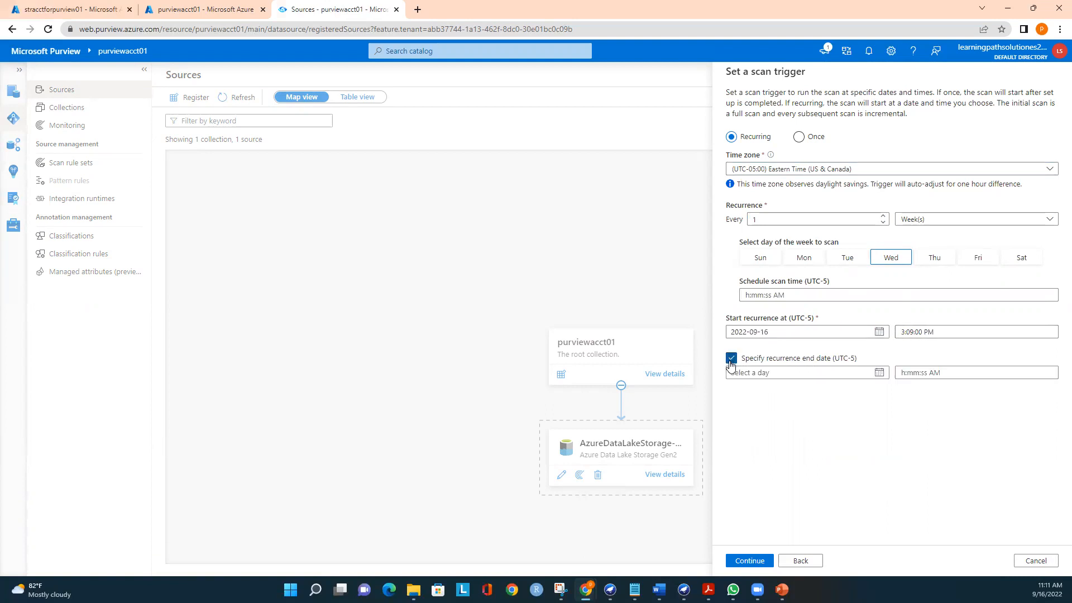
pyautogui.click(879, 372)
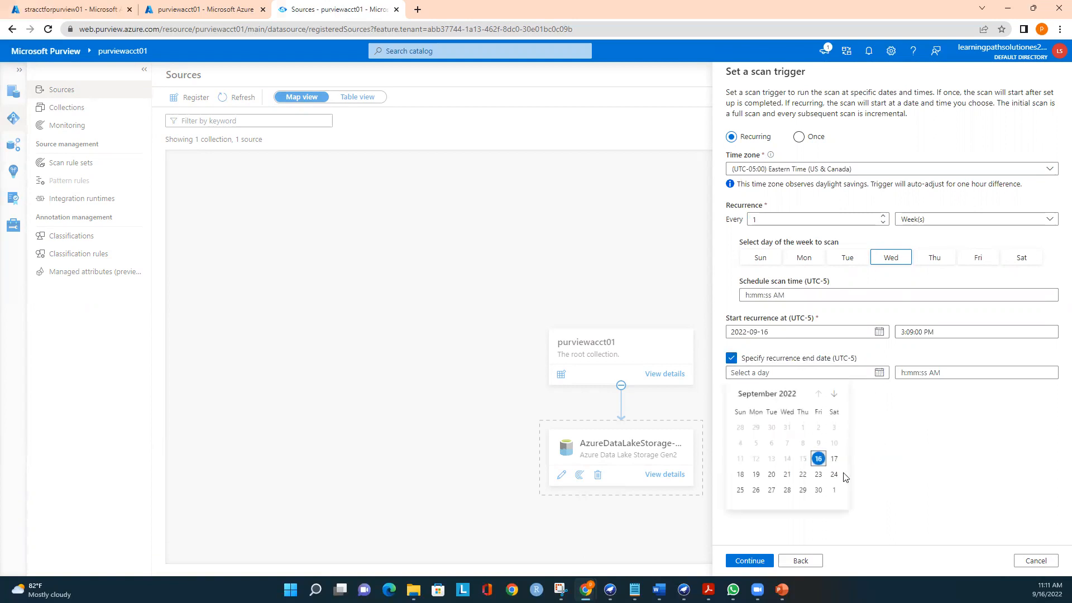
pyautogui.click(819, 490)
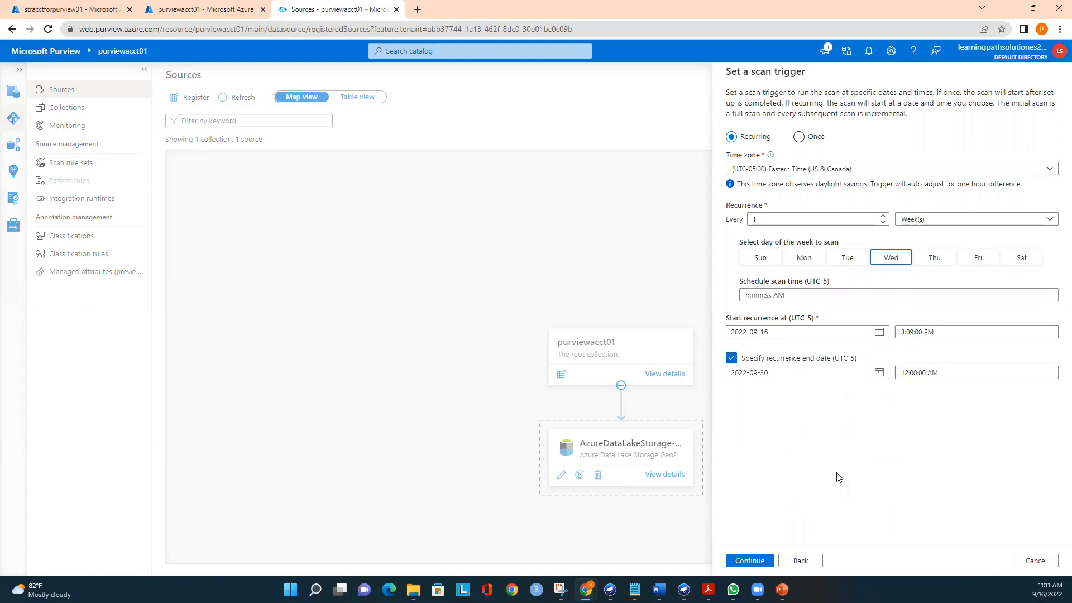
pyautogui.click(746, 562)
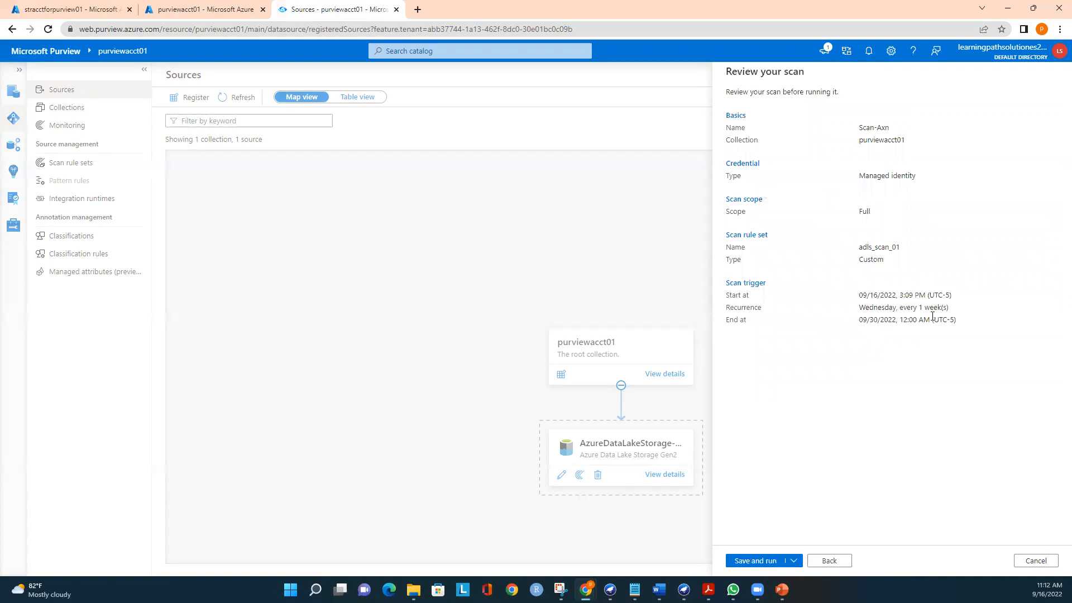
pyautogui.click(769, 564)
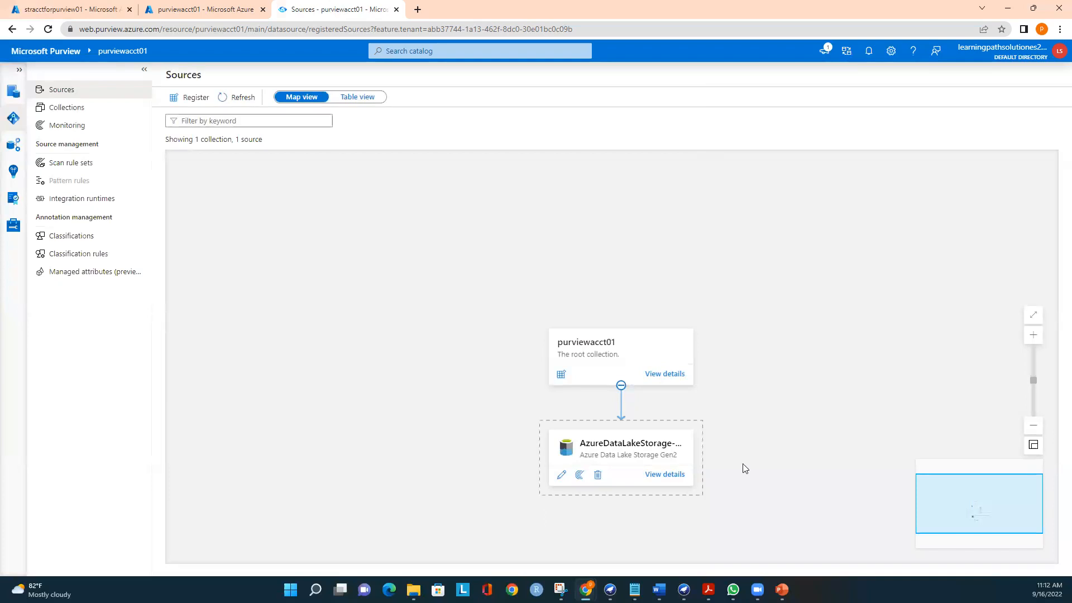
# Open the details of the Azure Data Lake Storage source and view the run history of Scan-Axn
pyautogui.scroll(-1, 486, 400)
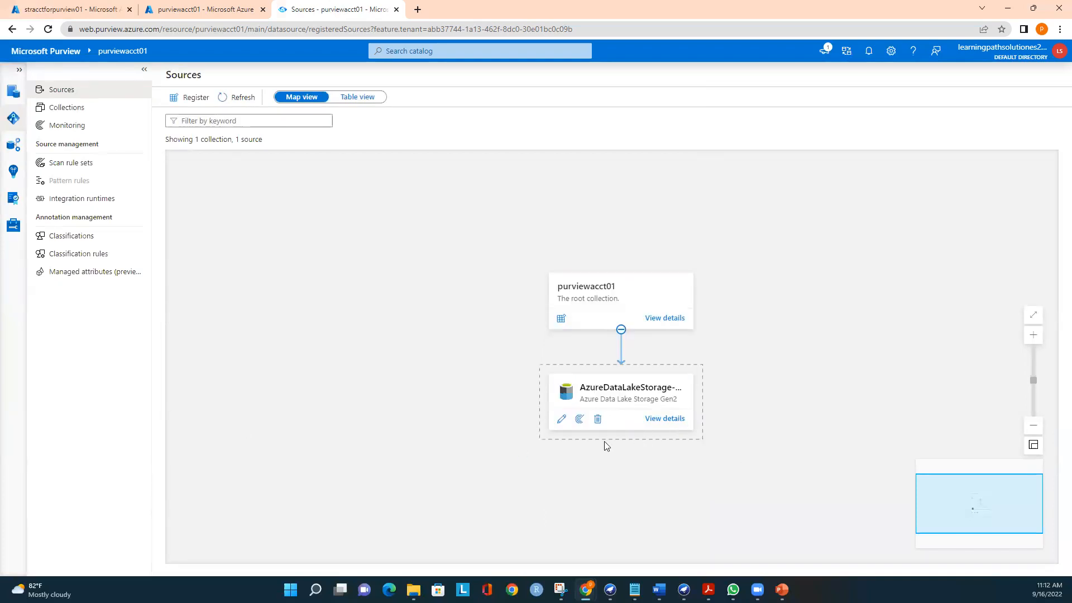
pyautogui.scroll(2, 460, 441)
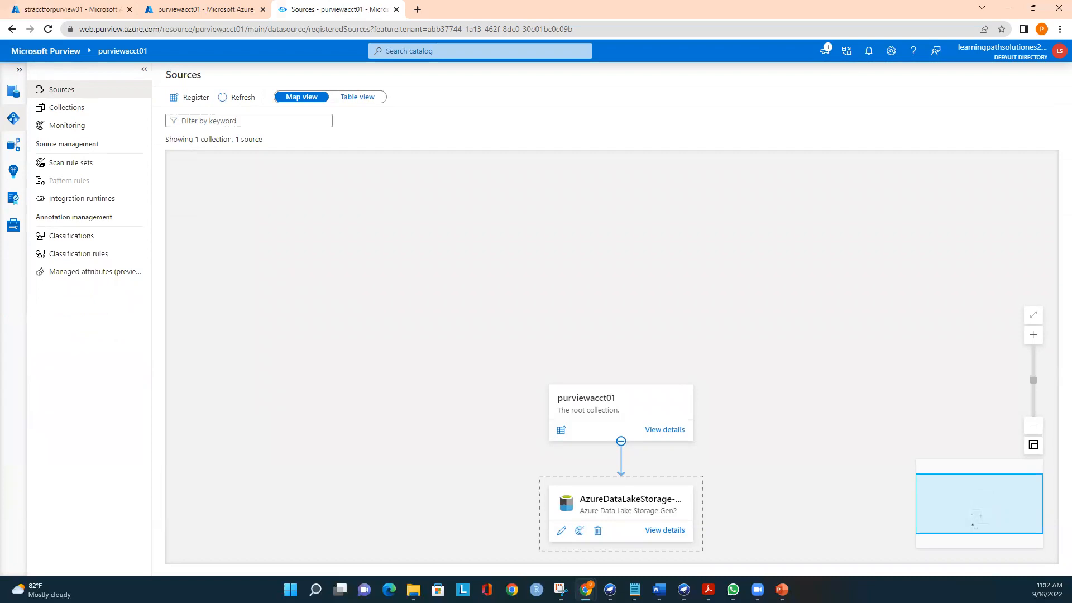
pyautogui.scroll(-2, 414, 339)
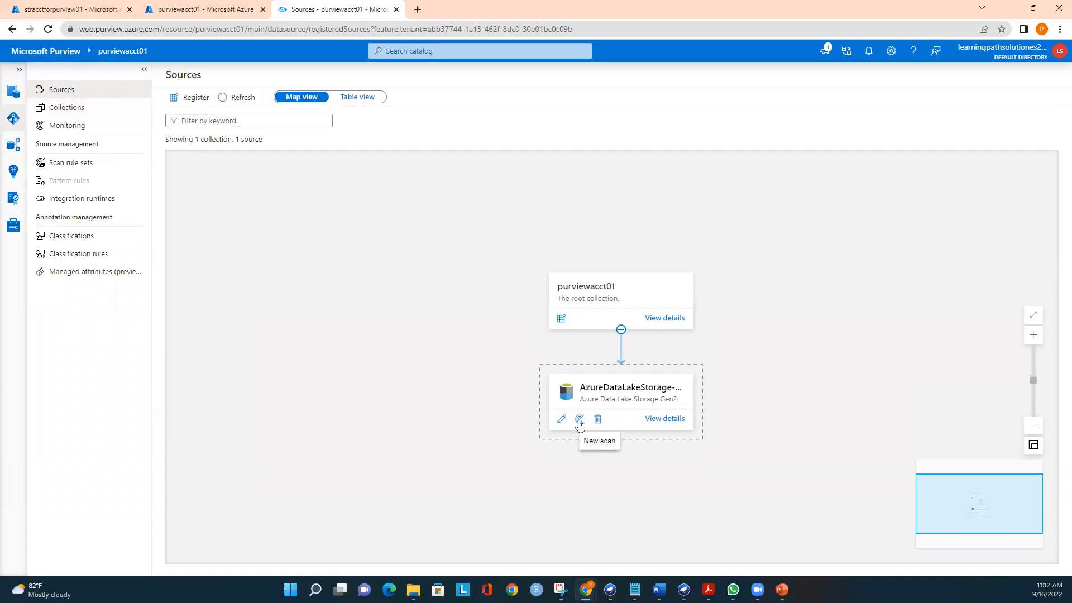
pyautogui.click(671, 423)
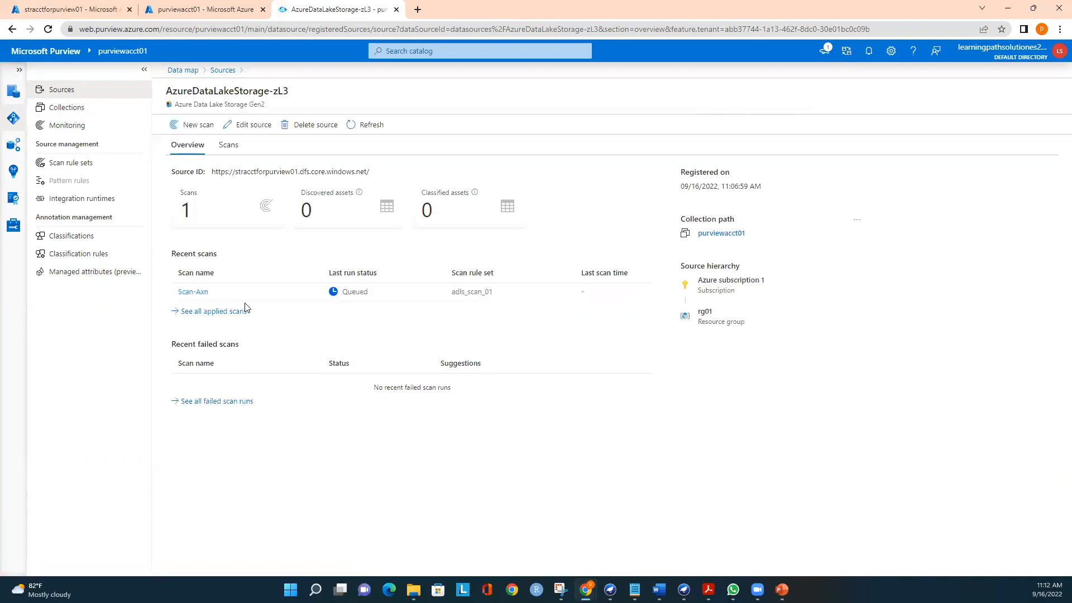
pyautogui.click(198, 295)
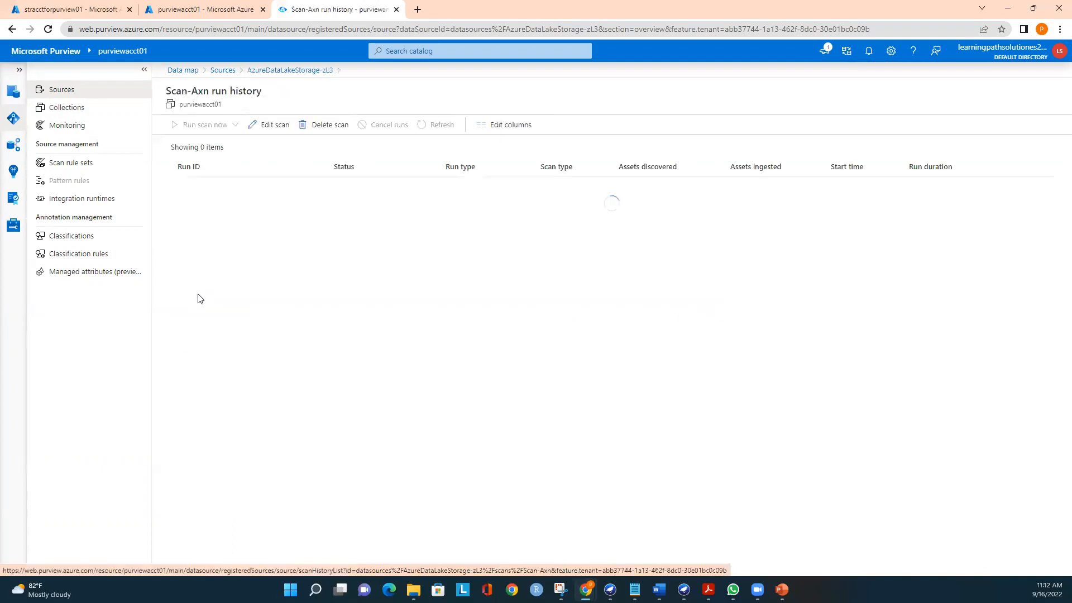
# Open Scan-Axn for editing, keep its scope and adls_scan_01 rule set, and try a one-time trigger before returning to the trigger settings
pyautogui.click(275, 126)
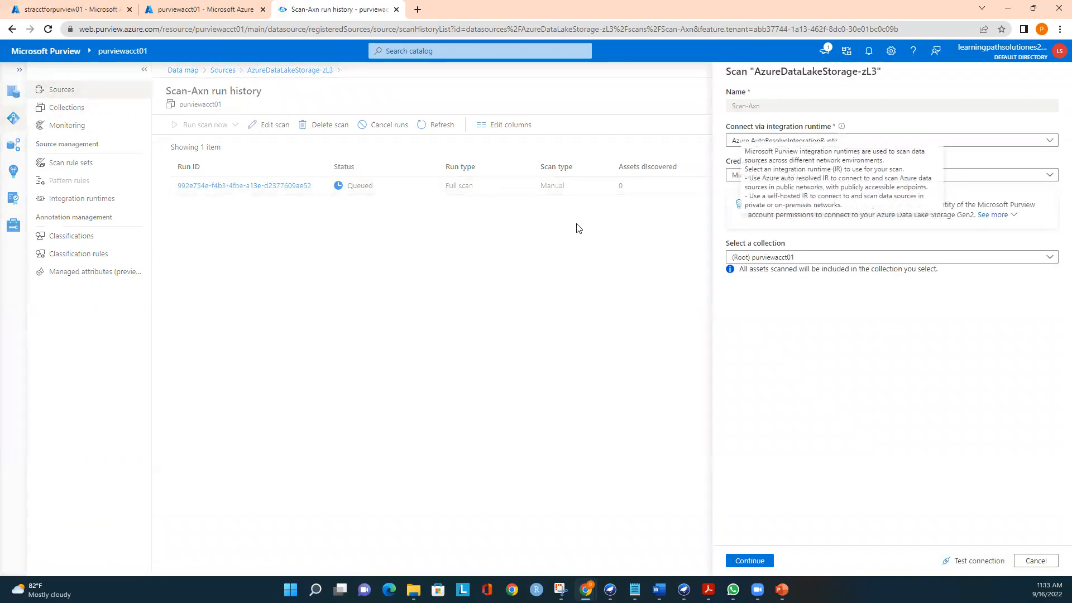
pyautogui.click(750, 559)
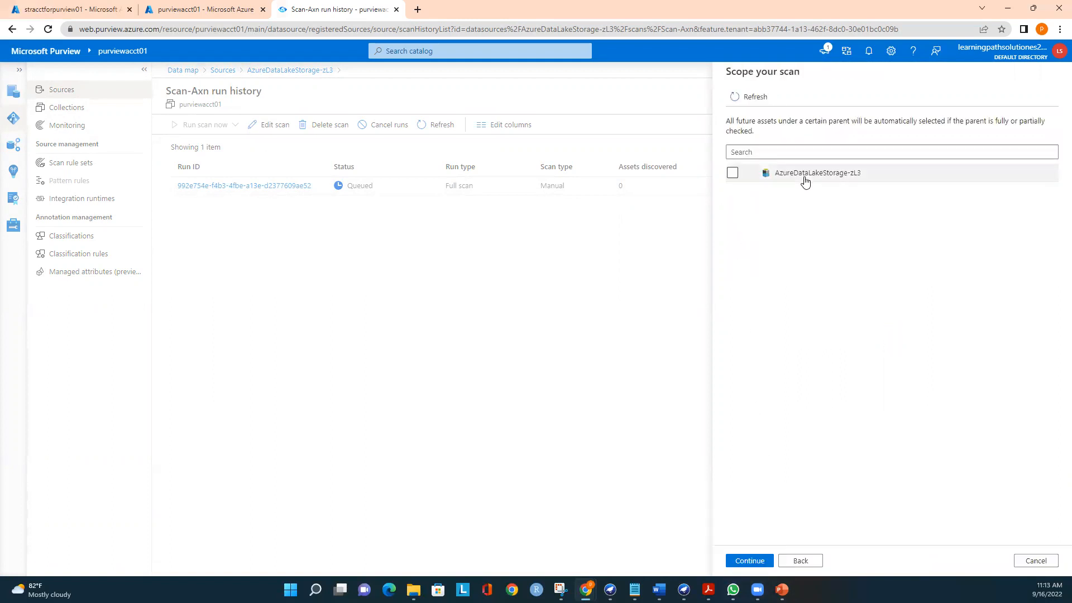
pyautogui.click(763, 564)
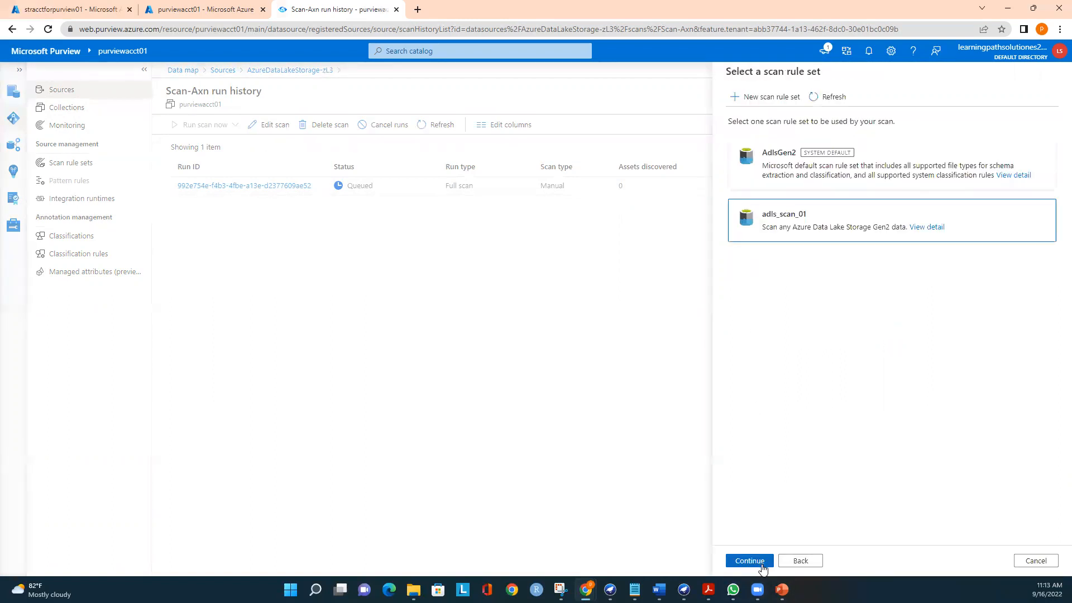
pyautogui.click(750, 561)
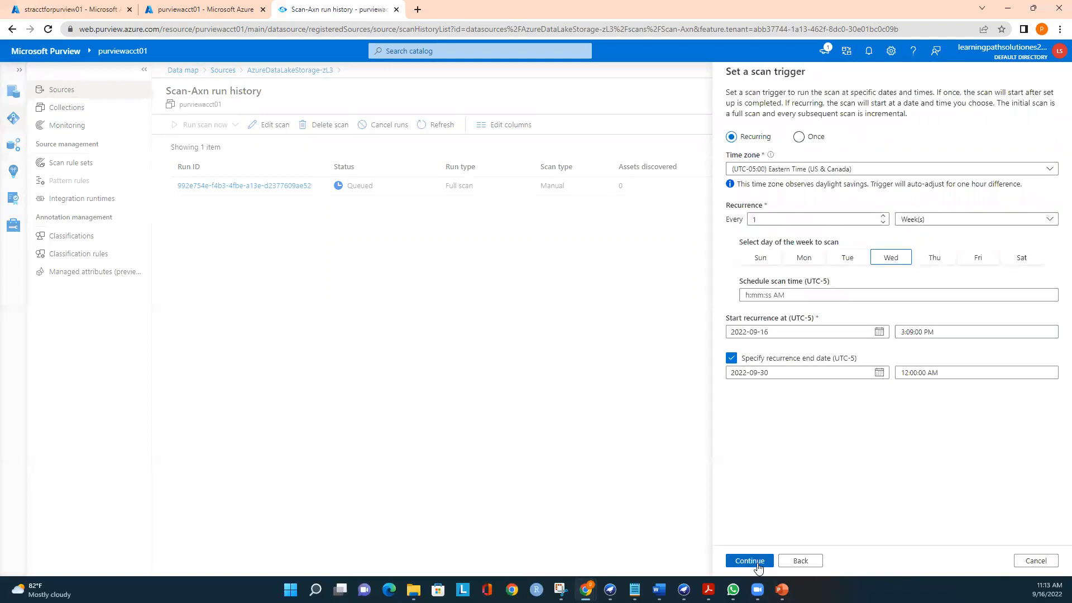
pyautogui.click(799, 137)
pyautogui.click(750, 561)
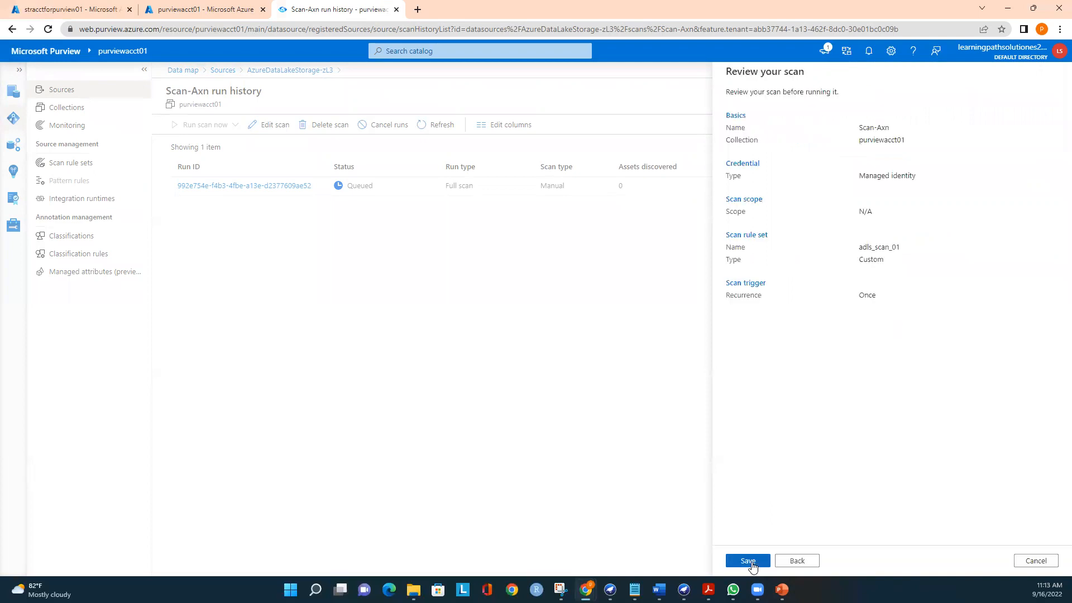
pyautogui.click(801, 560)
# Set Scan-Axn to recur weekly on Friday and save the edited scan
pyautogui.click(731, 137)
pyautogui.click(981, 260)
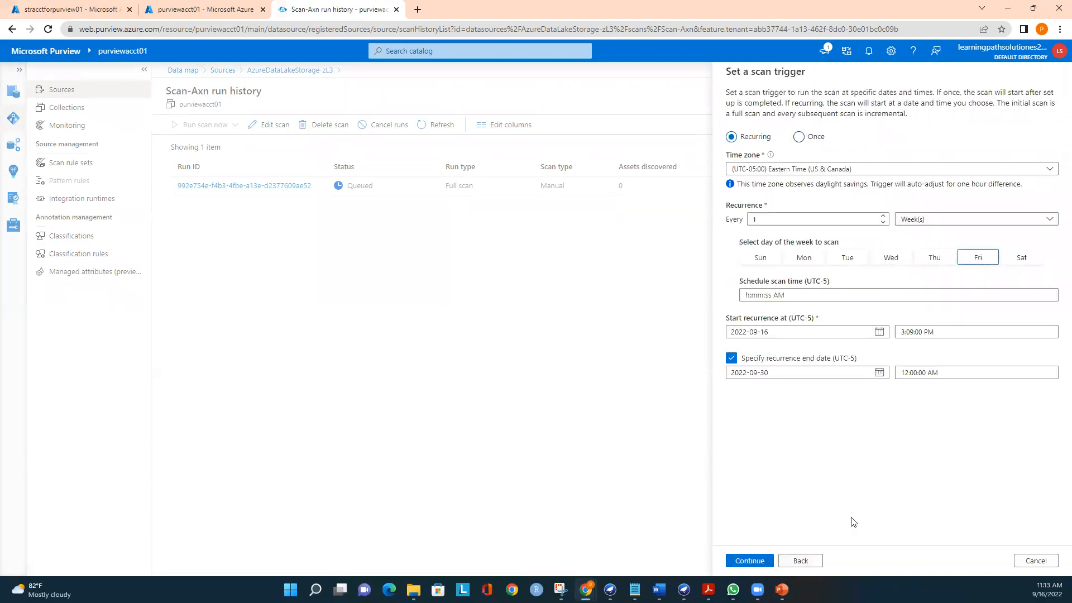
pyautogui.click(759, 561)
pyautogui.click(760, 565)
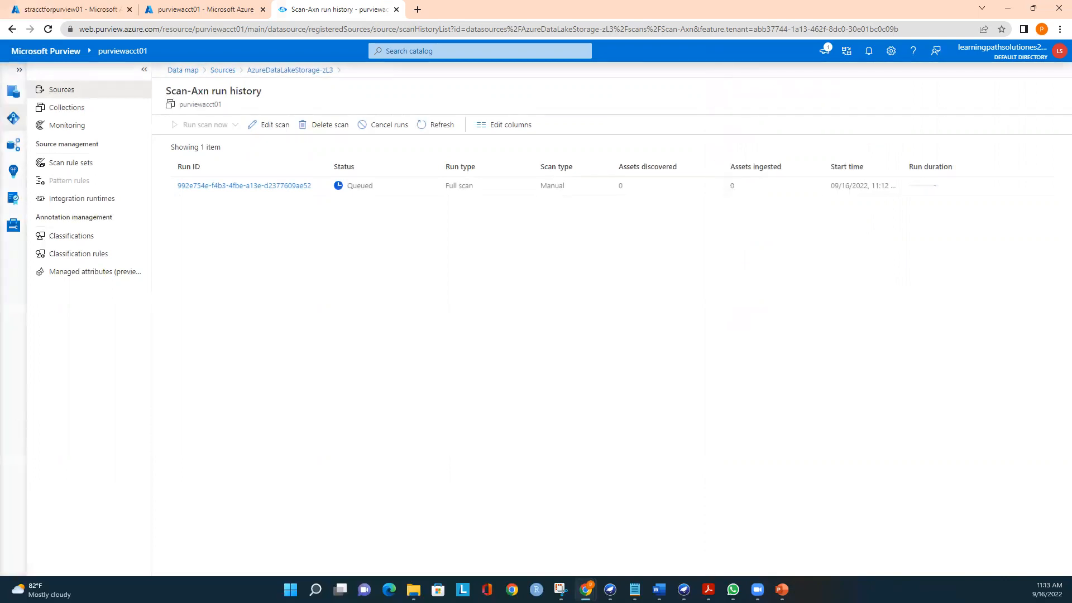
# Delete Scan-Axn, confirm the deletion, and return to the Sources map
pyautogui.click(384, 127)
pyautogui.click(327, 125)
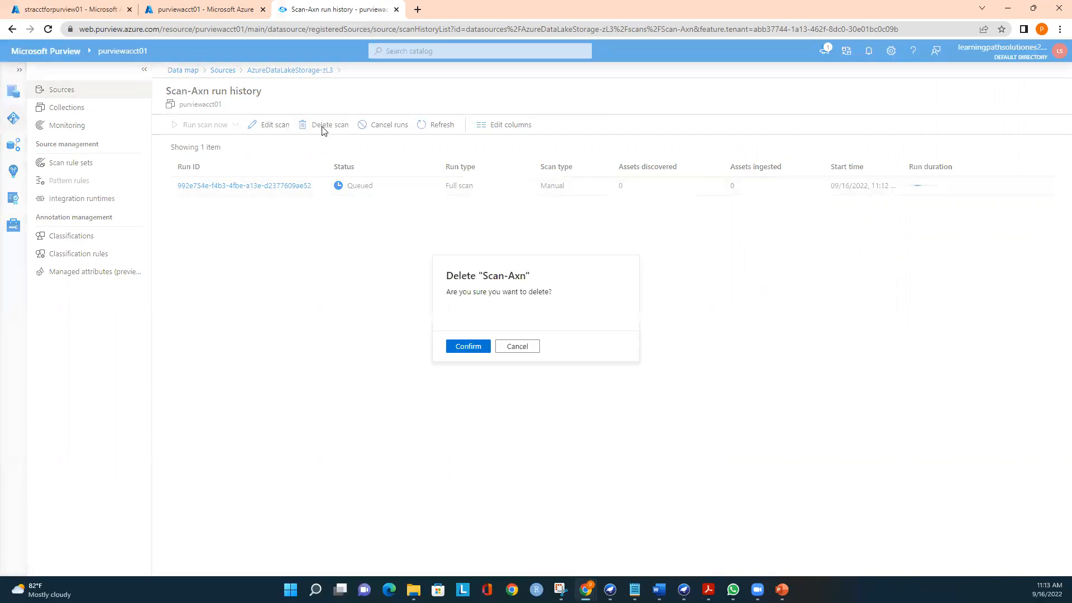
pyautogui.click(469, 347)
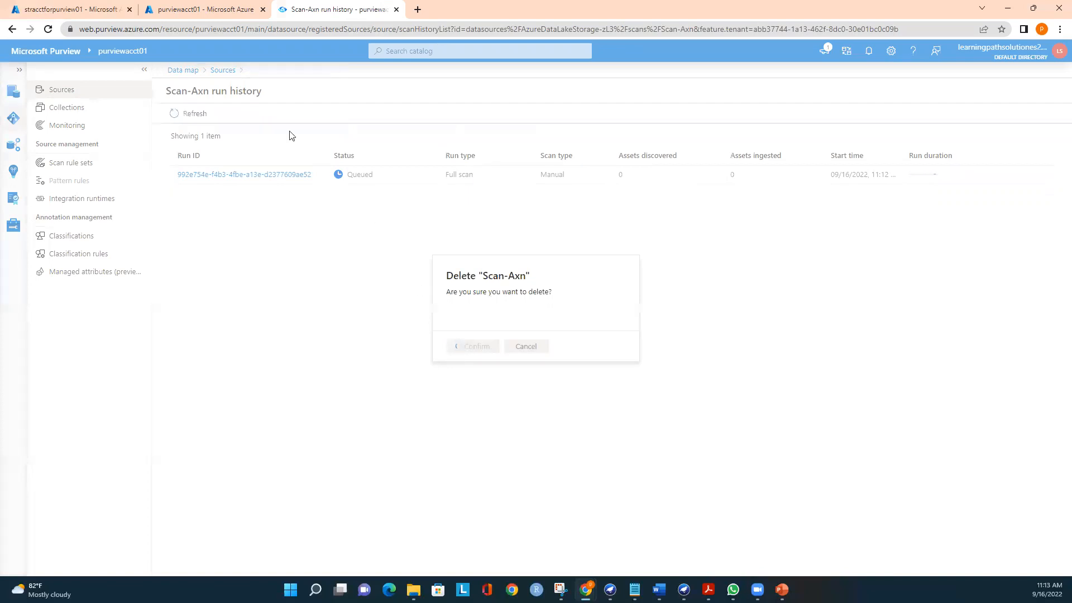
pyautogui.click(223, 71)
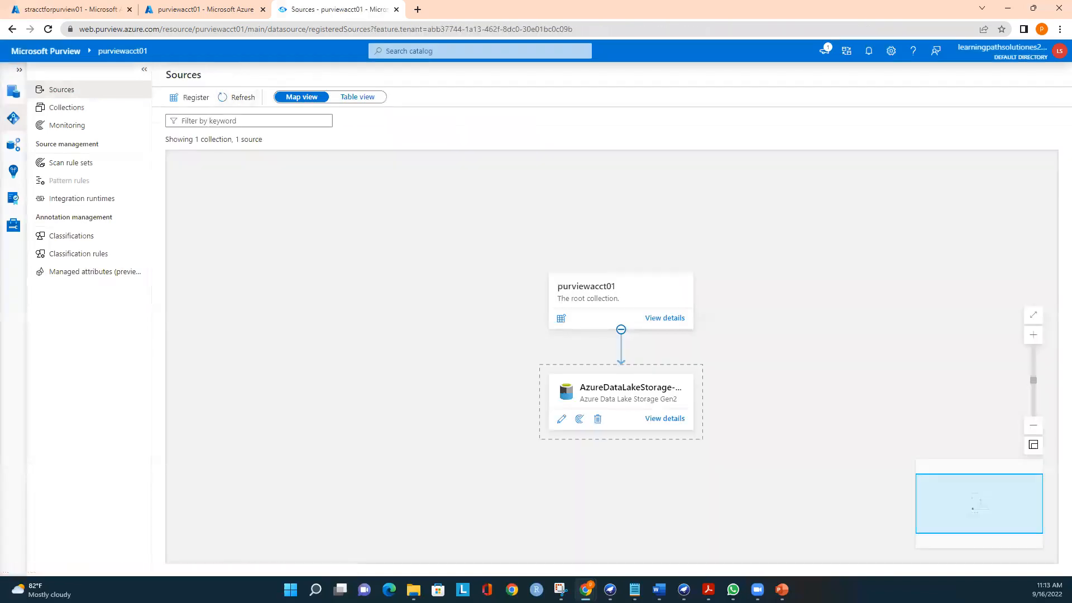